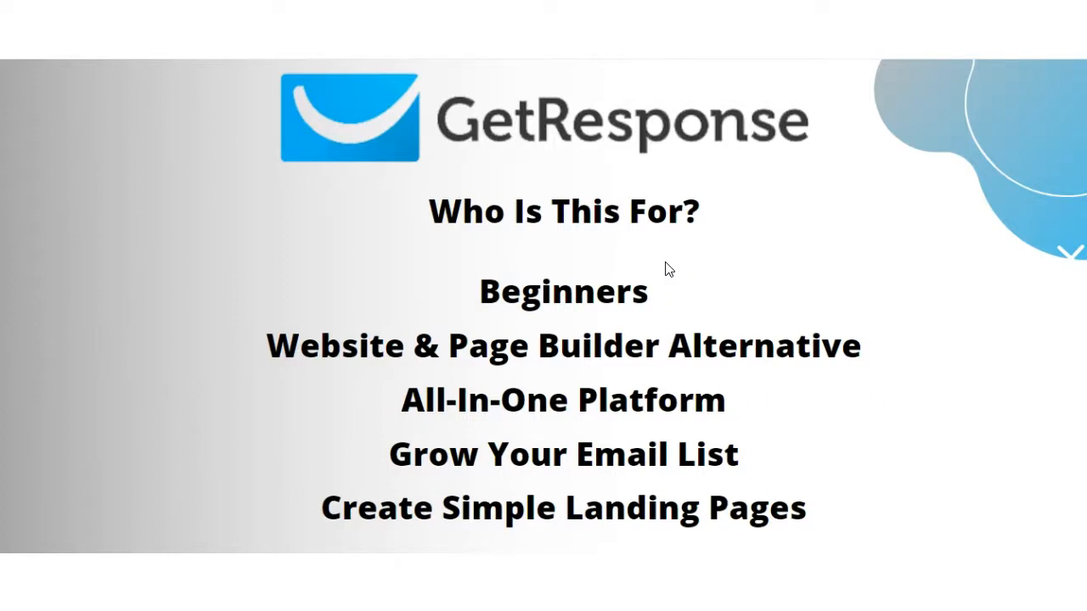
click(186, 198)
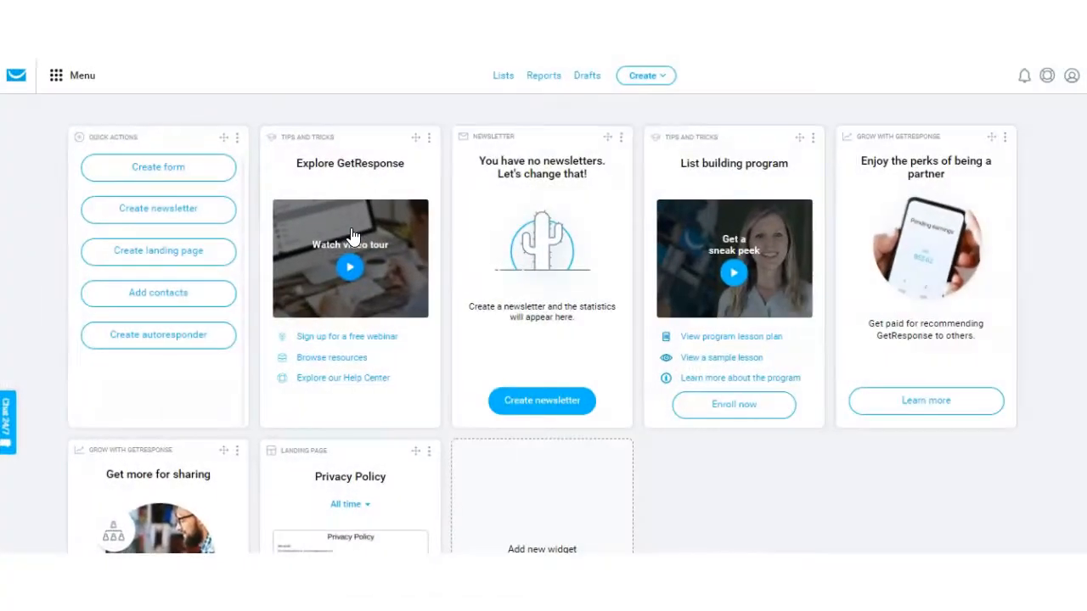
Go to the landing pages manager and start creating a new landing page.
click(57, 81)
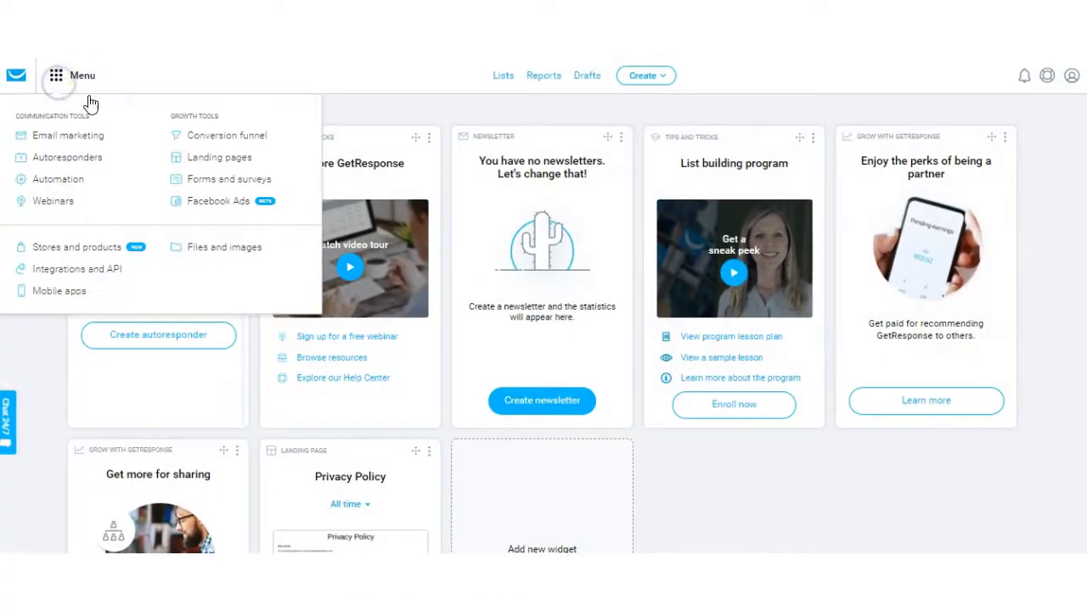
click(202, 160)
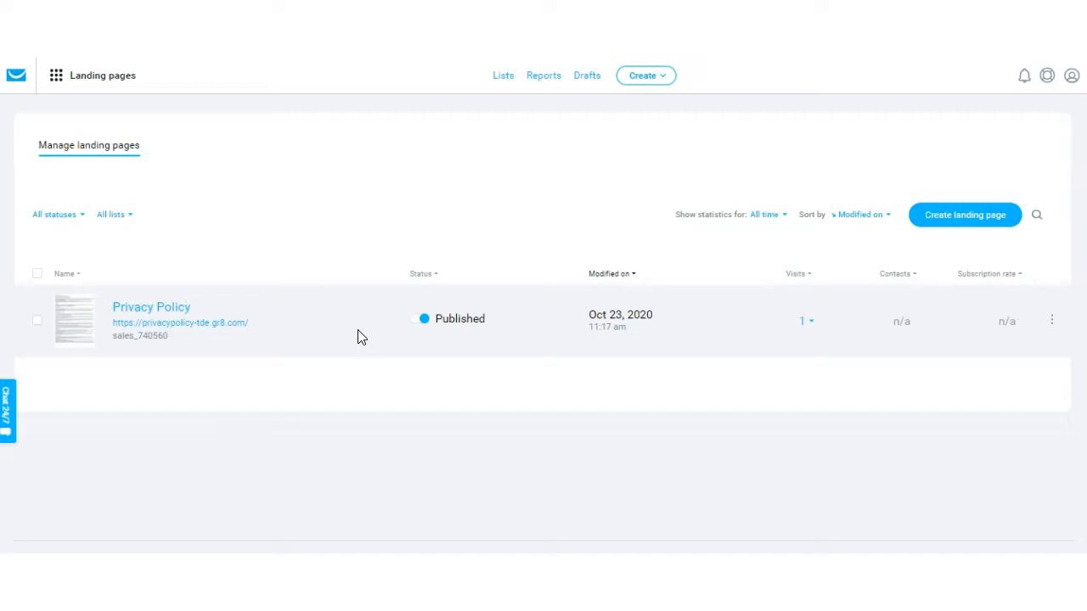
click(951, 223)
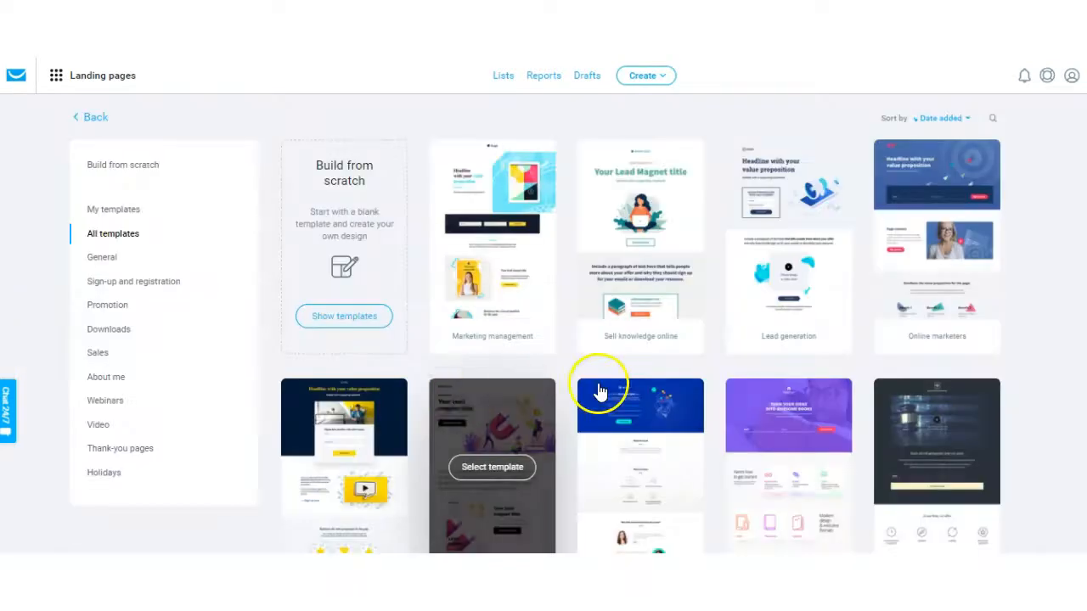
Look through the template gallery and choose Plain Template 10 from the build-from-scratch templates.
scroll(661, 325, down, 4)
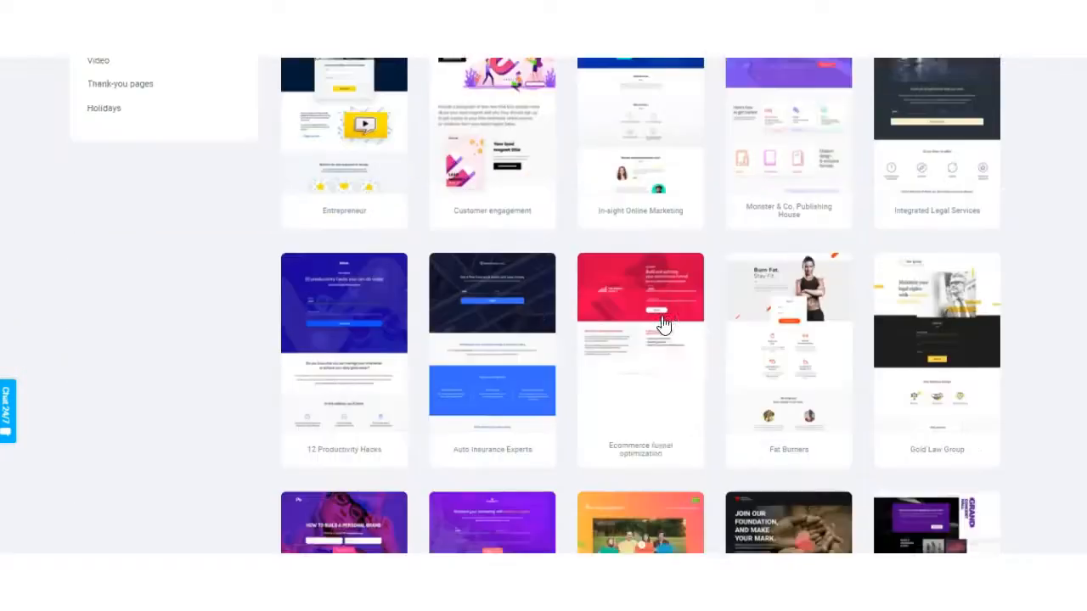
scroll(663, 324, down, 2)
scroll(663, 325, down, 3)
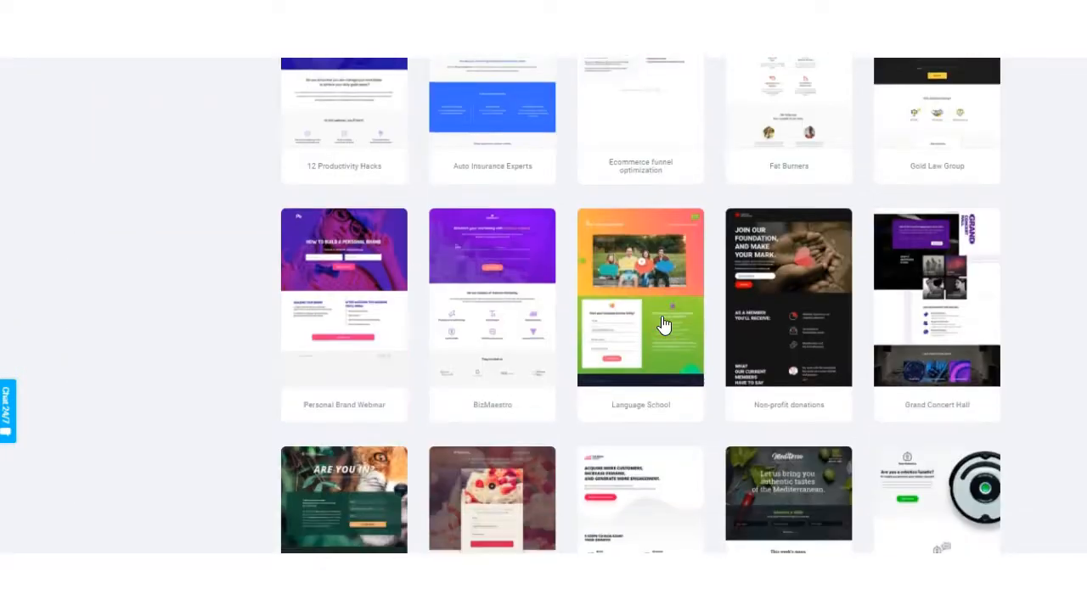
scroll(663, 326, up, 4)
scroll(661, 329, up, 5)
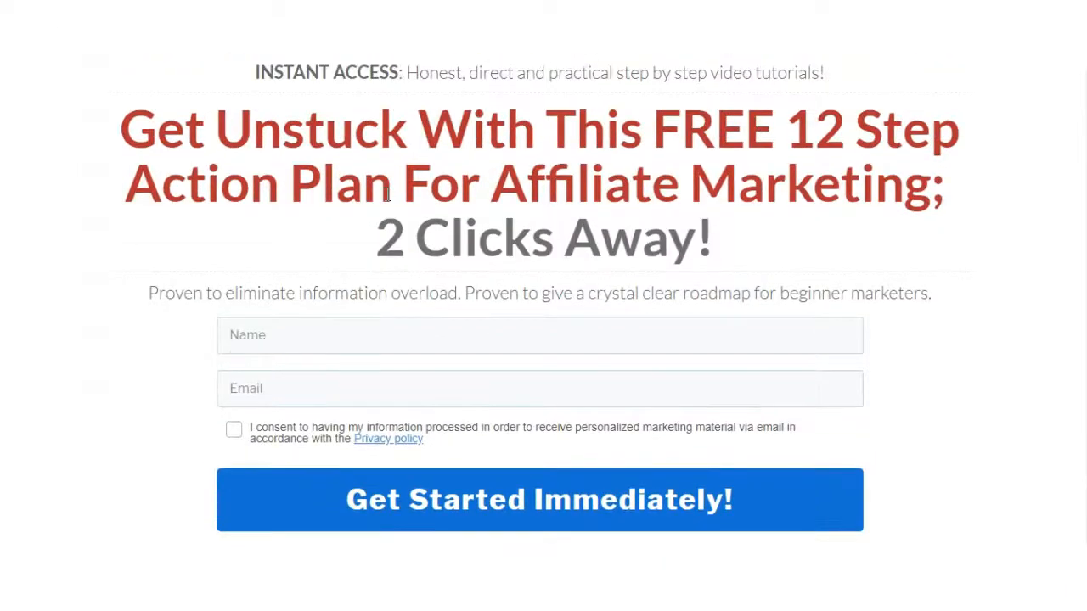
click(193, 244)
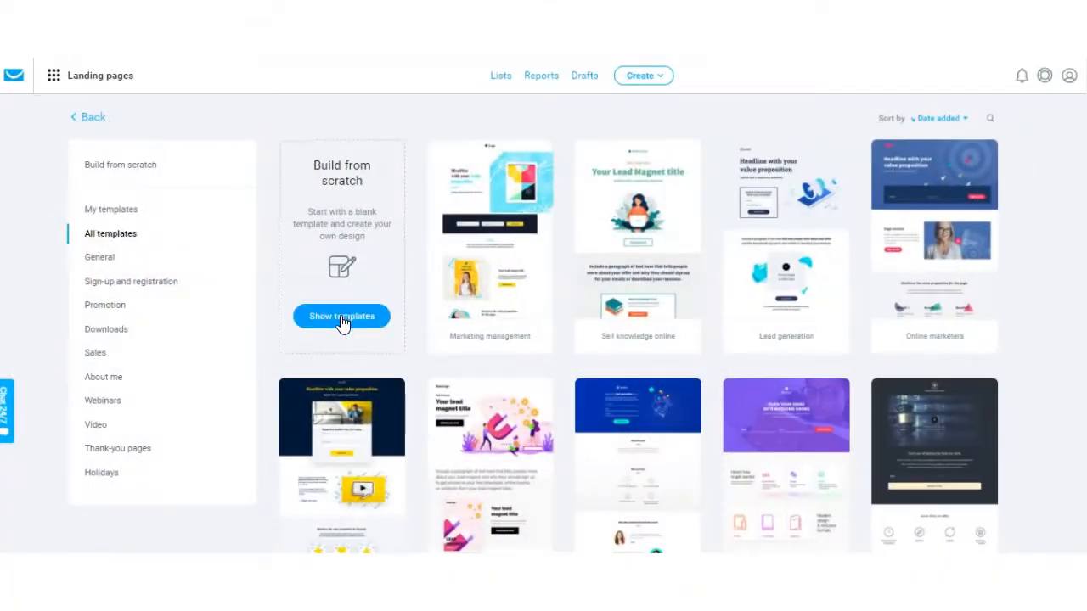
click(342, 317)
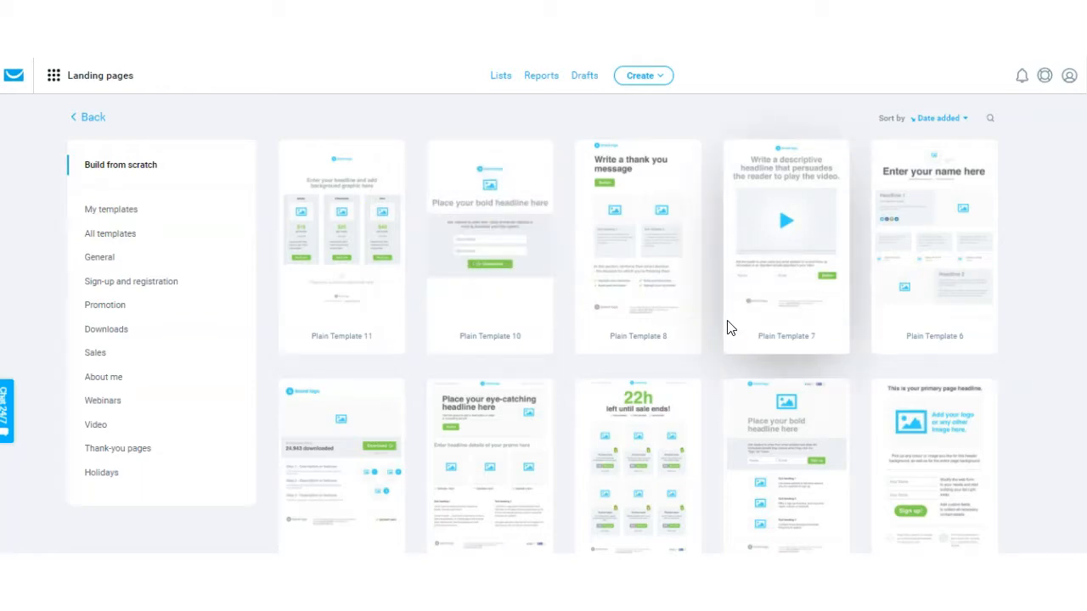
mouse_move(501, 323)
click(490, 232)
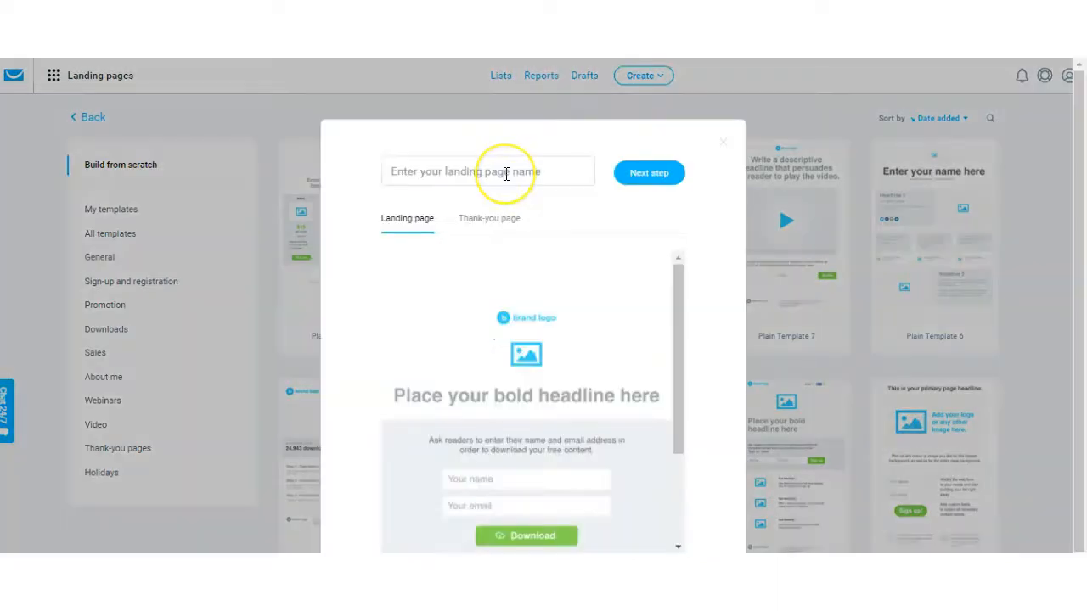
Name the landing page "Free 12 Step Action Plan" and proceed to the page editor.
click(506, 173)
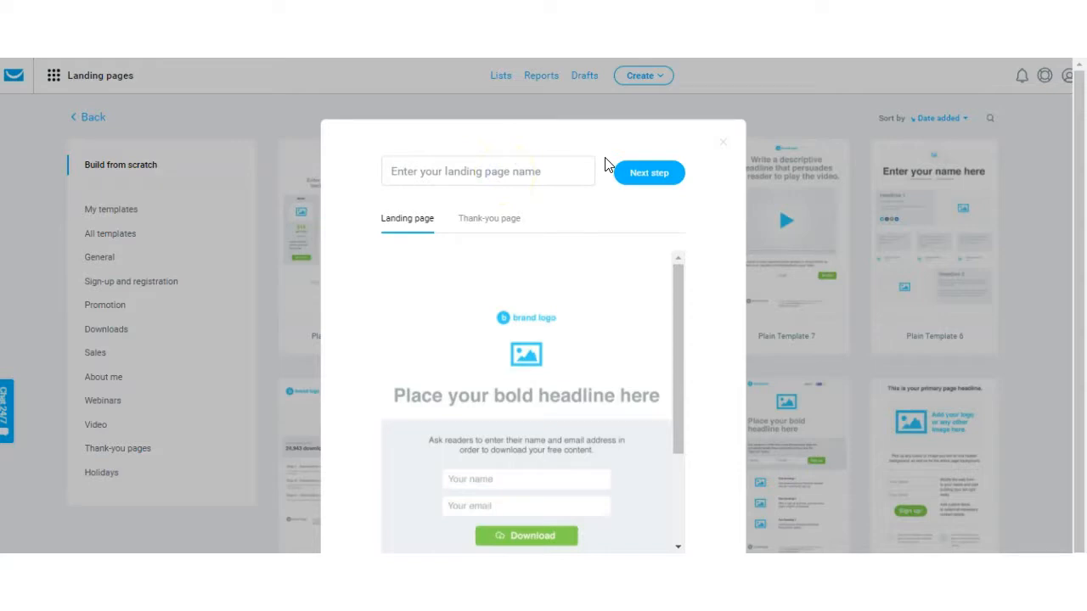
text(Free 12 Step Action Plan)
click(469, 259)
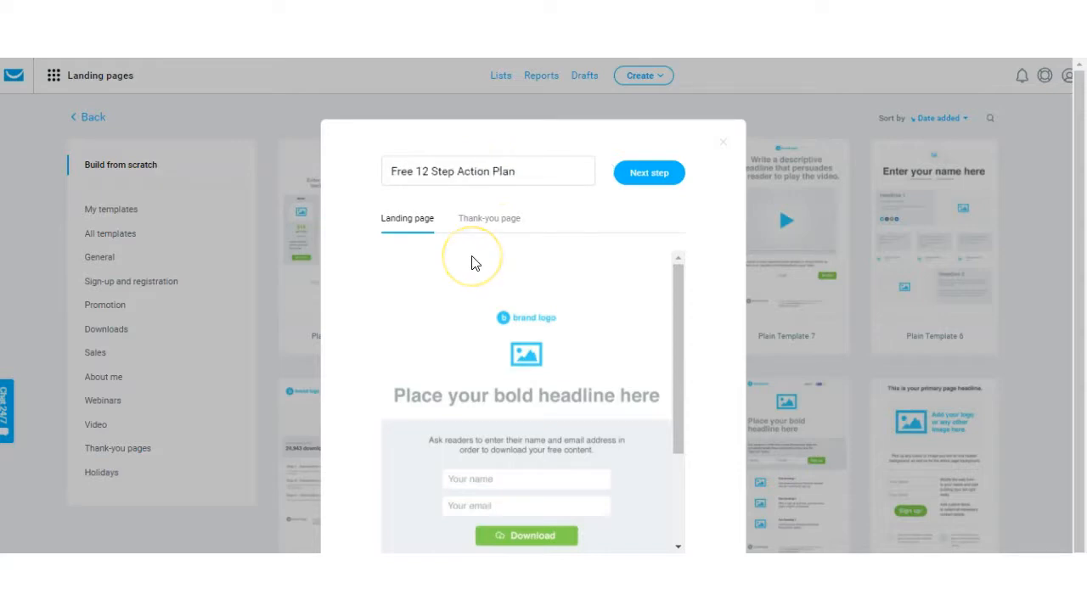
click(484, 223)
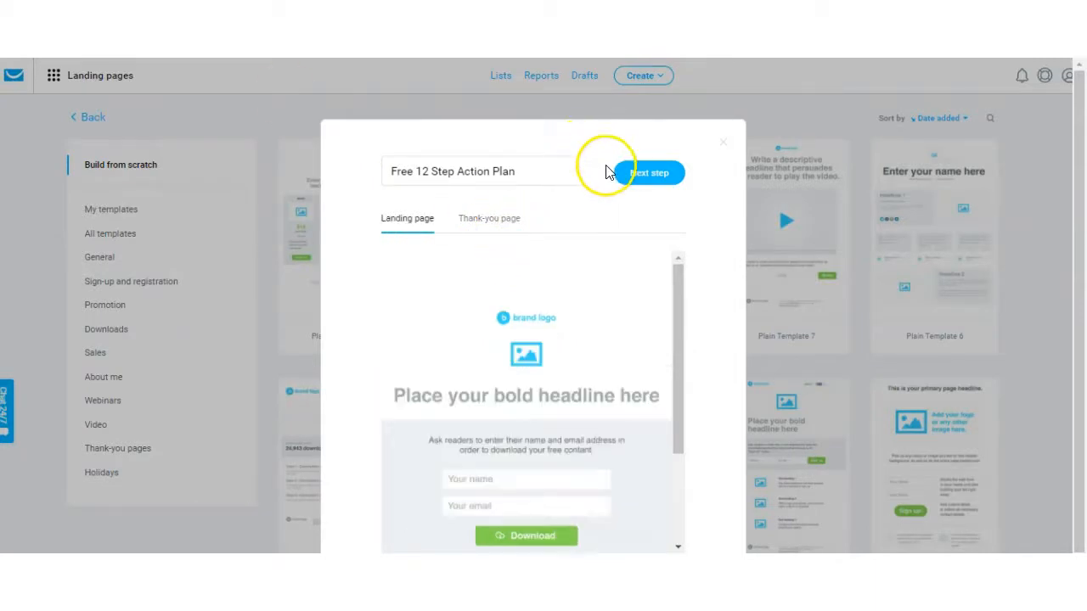
click(637, 176)
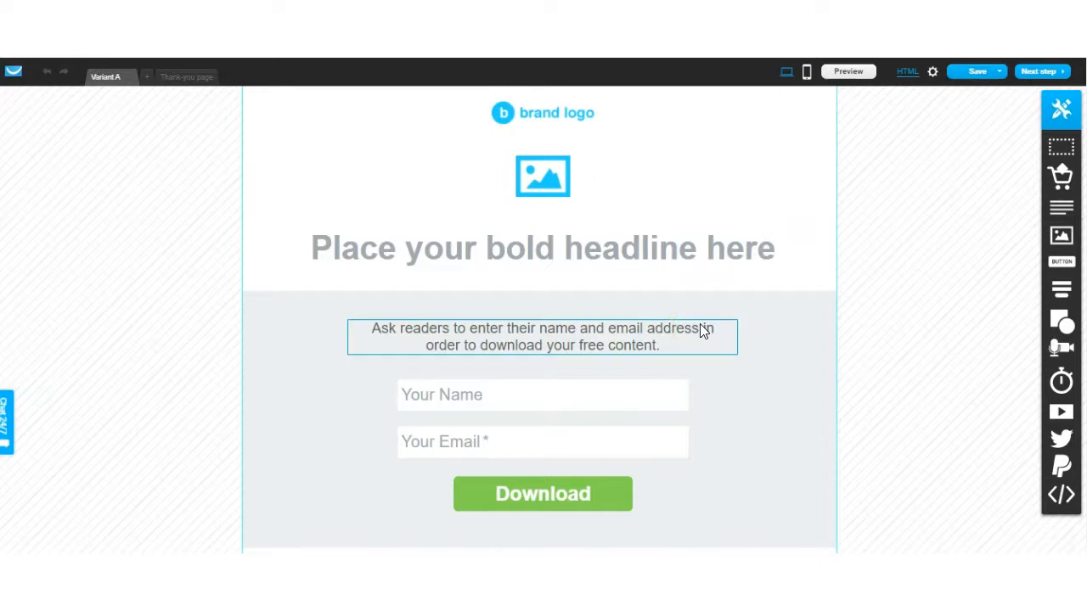
Compare the template with the example opt-in page and delete the brand logo and the placeholder image above the headline.
scroll(558, 291, down, 1)
scroll(550, 310, up, 1)
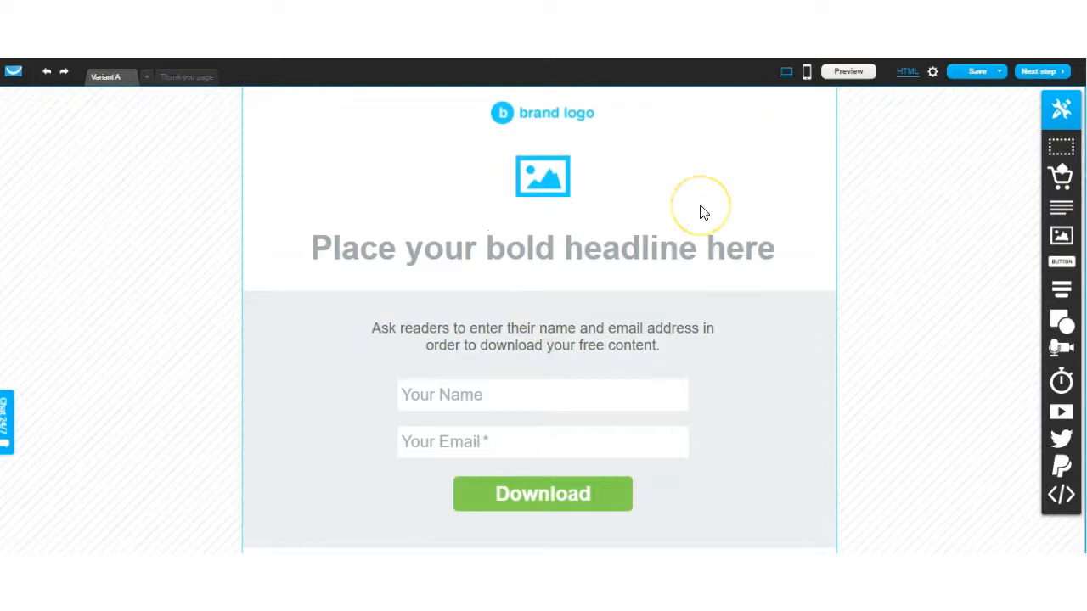
click(516, 66)
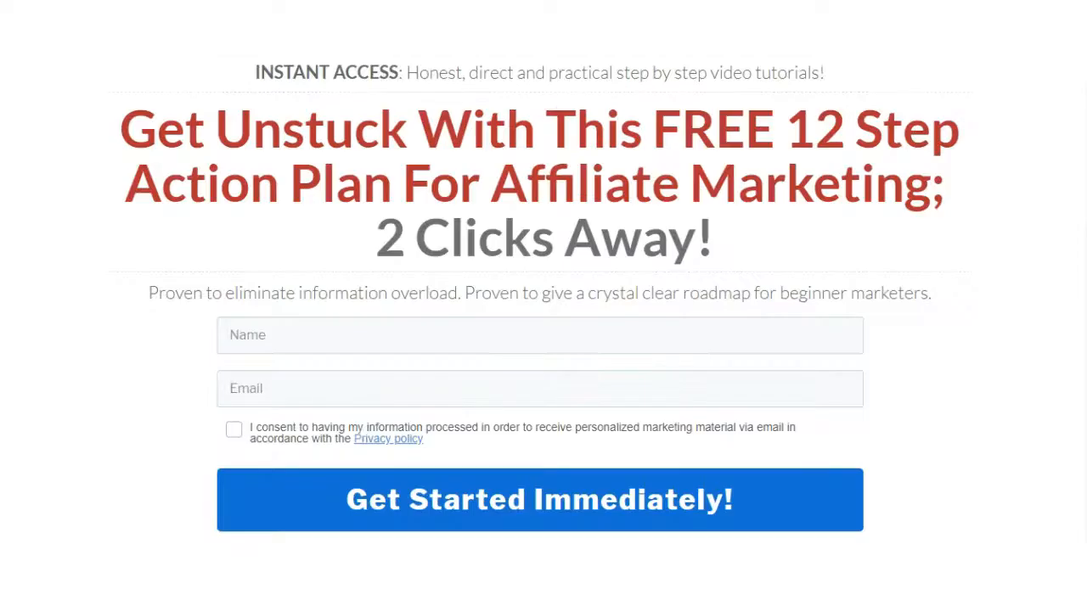
click(693, 167)
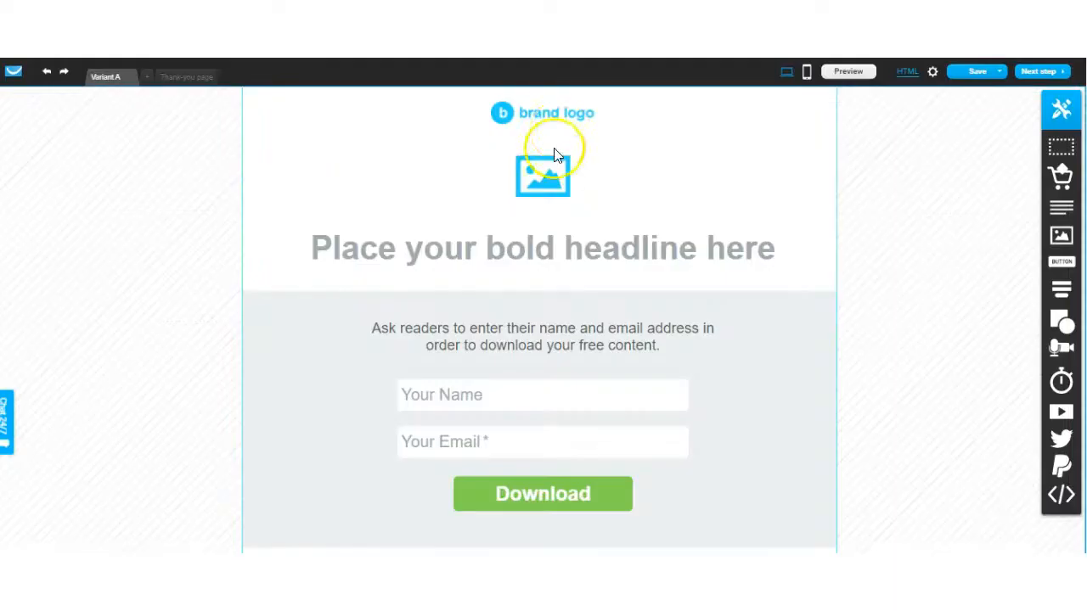
click(558, 119)
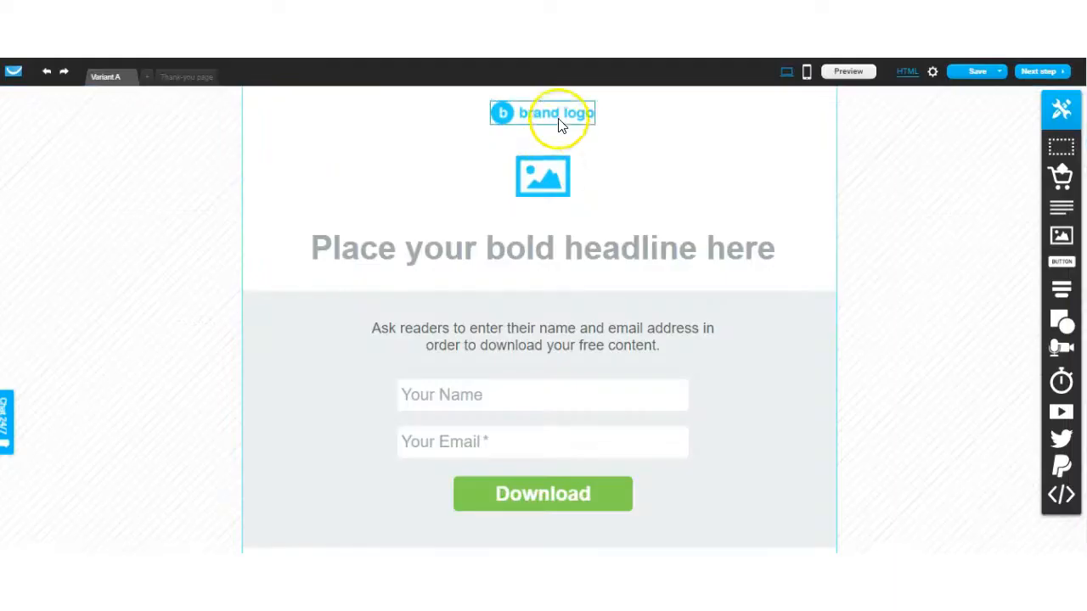
key(Delete)
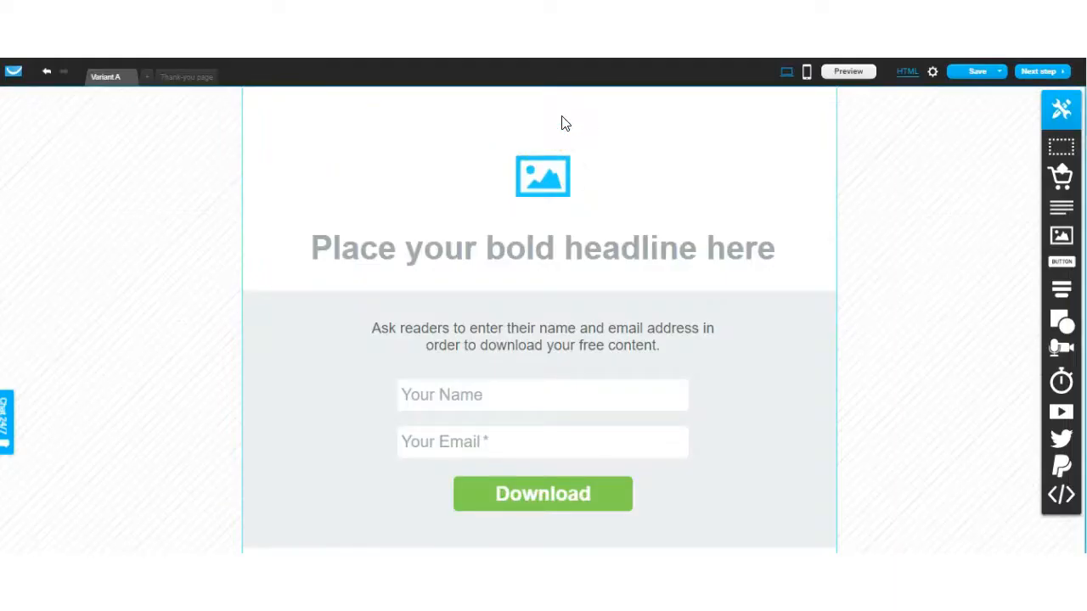
click(546, 179)
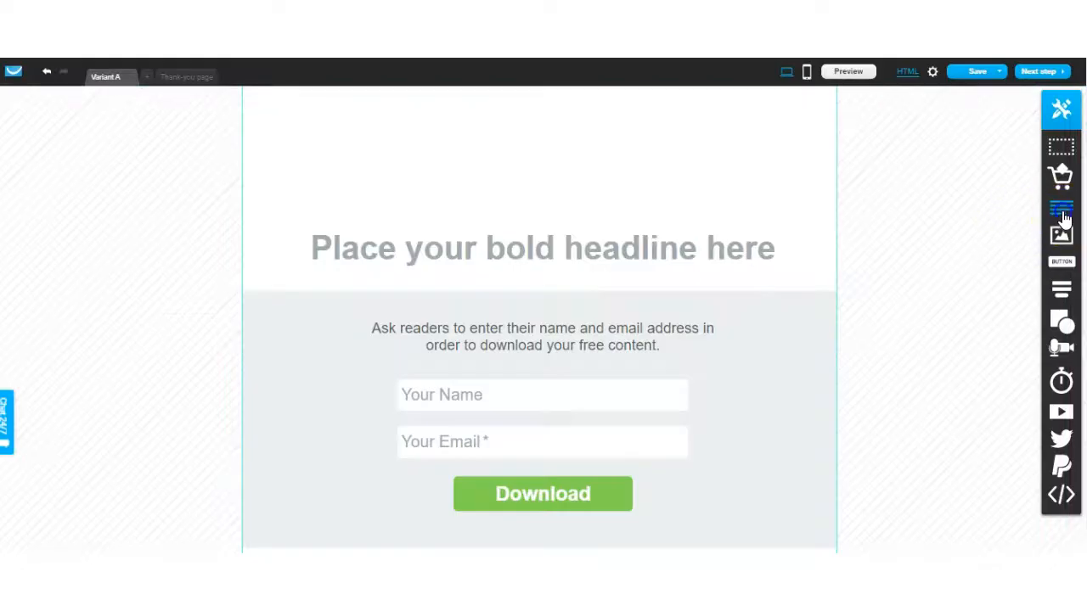
Add a text block above the headline and a new section with its own text block below the form.
drag(1062, 209, 544, 147)
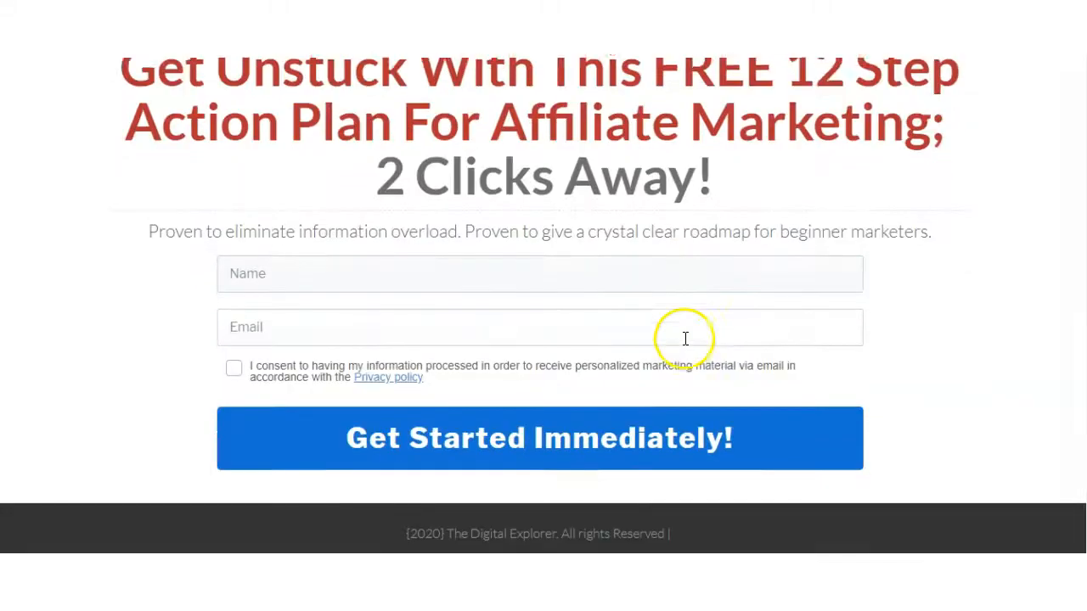
scroll(686, 336, down, 1)
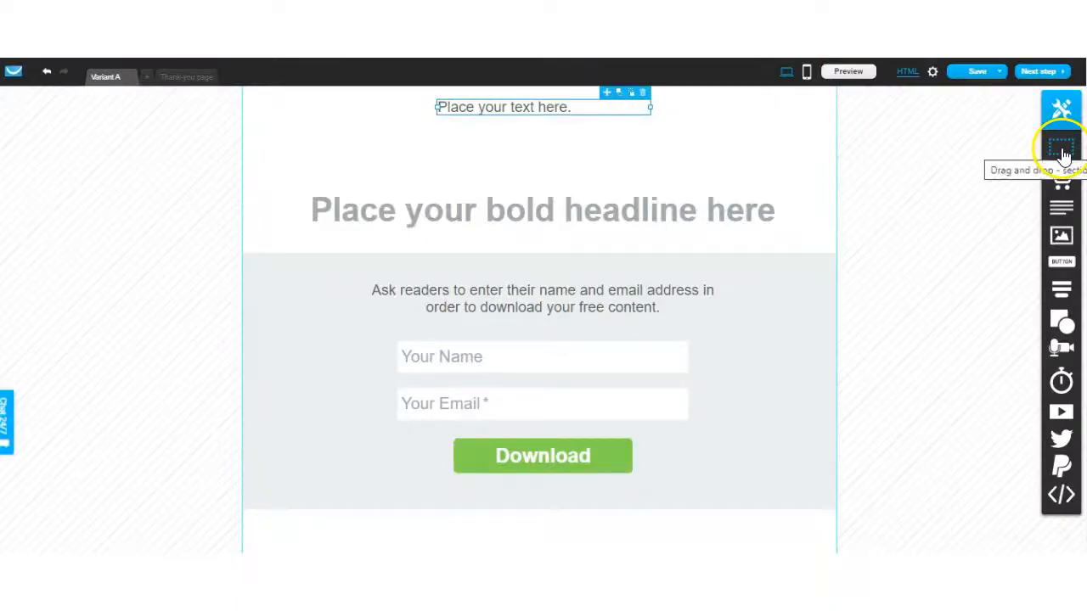
click(1063, 151)
drag(1063, 151, 536, 534)
drag(1062, 207, 583, 467)
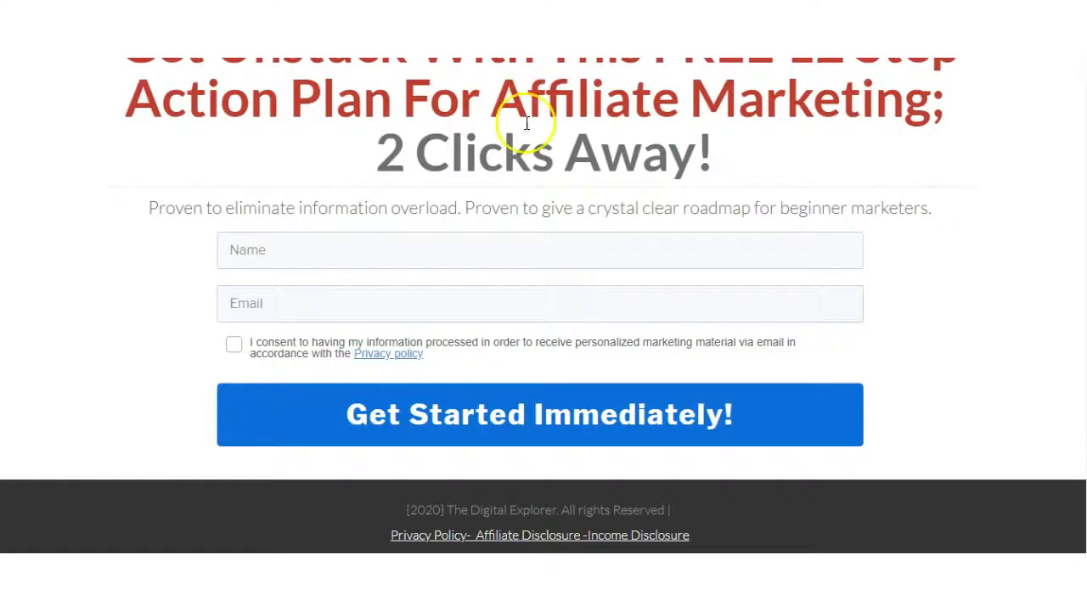
Replace the placeholder in the text block above the headline with "INSTANT ACCESS: Honest, direct and practical step by step video tutorials!".
scroll(518, 161, up, 2)
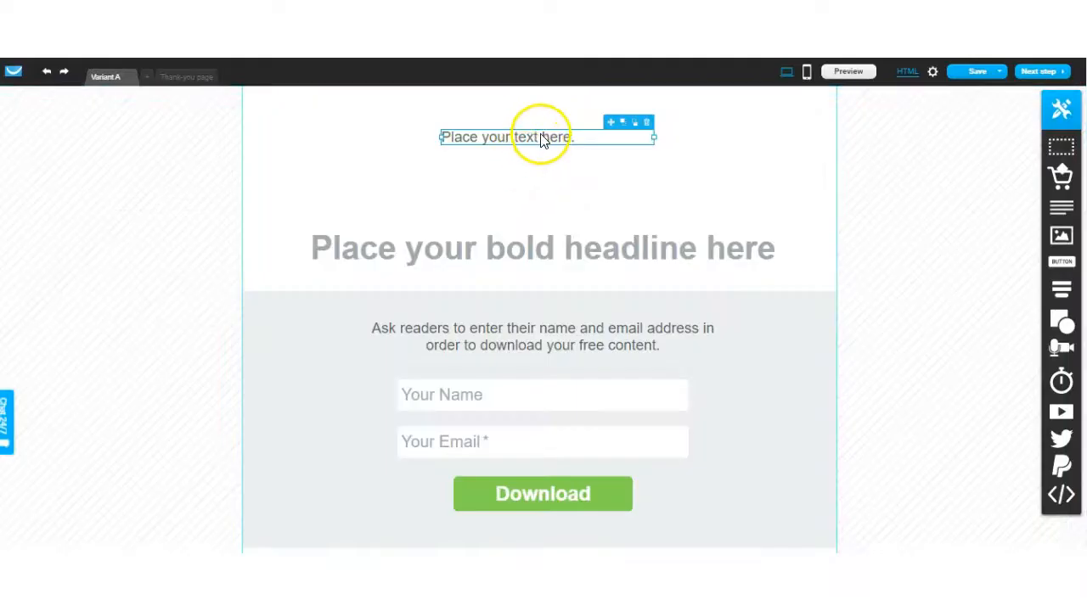
double_click(541, 137)
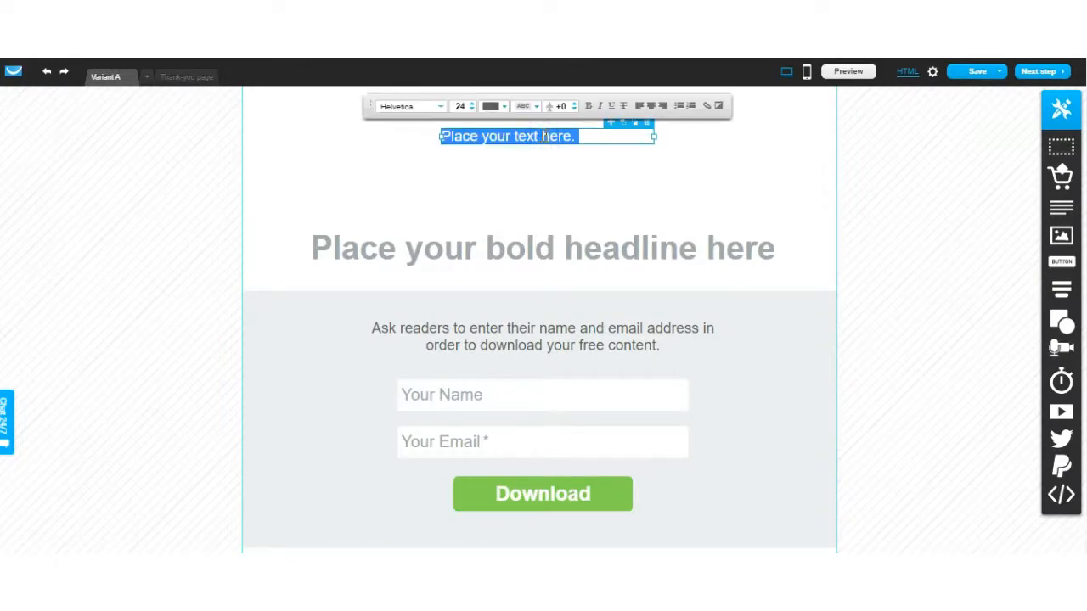
key(BackSpace)
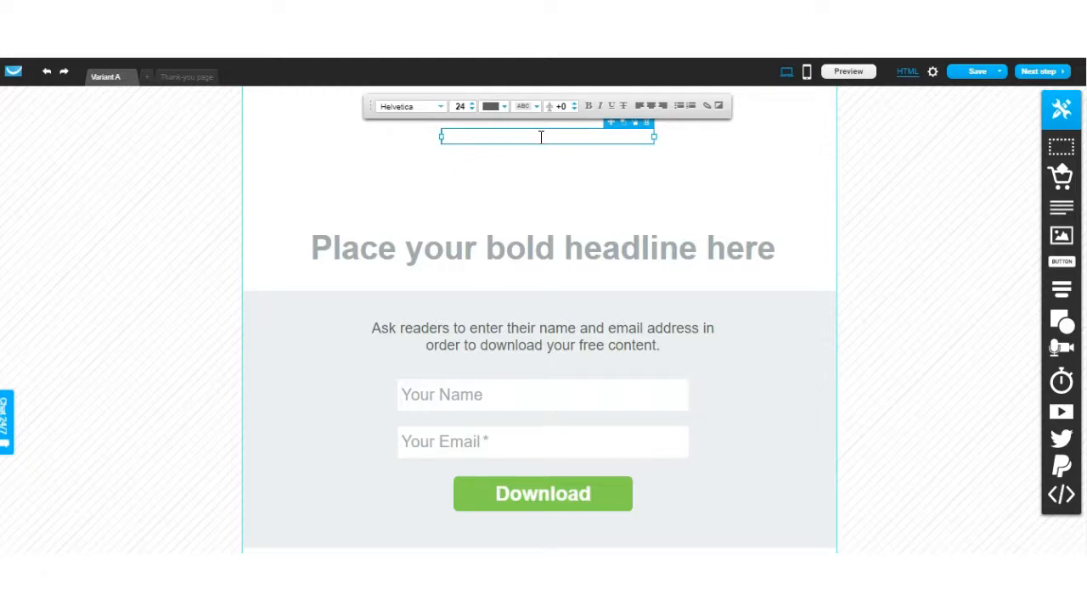
text(INSTANT ACCESS: Honest, direct and practical step by step video tutorials!)
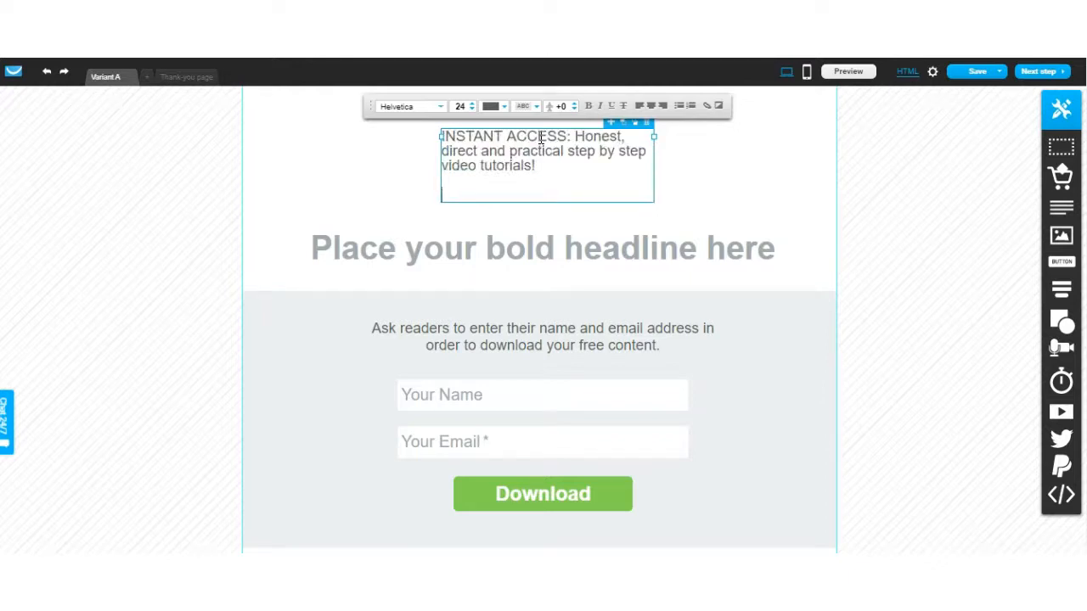
click(489, 285)
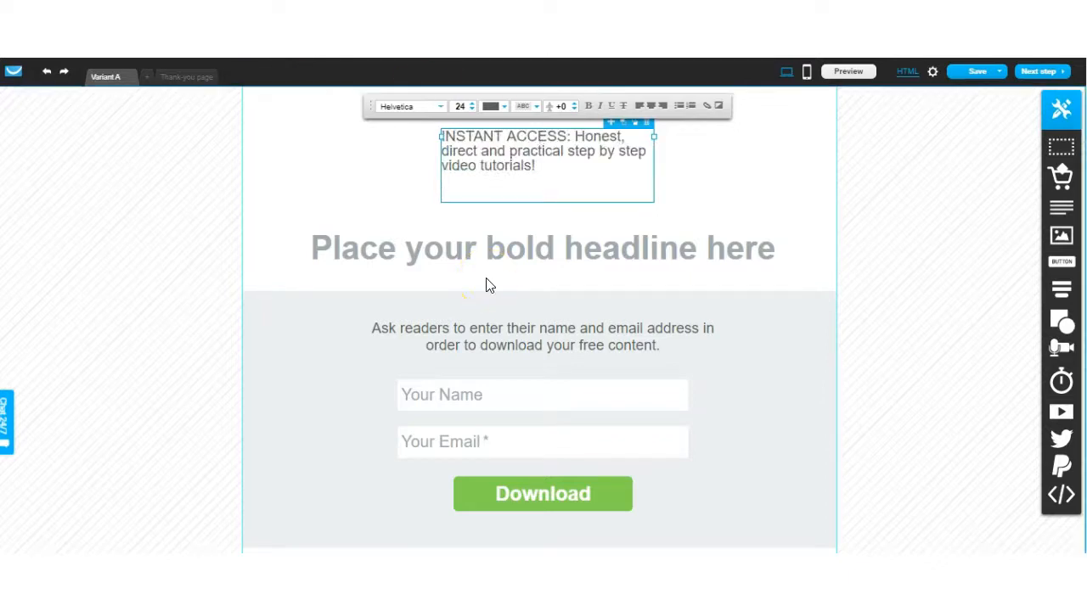
Replace the headline with "Get Unstuck With This FREE 12 Step Action Plan For Affiliate Marketing; 2 Clicks Away!" at font size 30.
scroll(495, 283, down, 3)
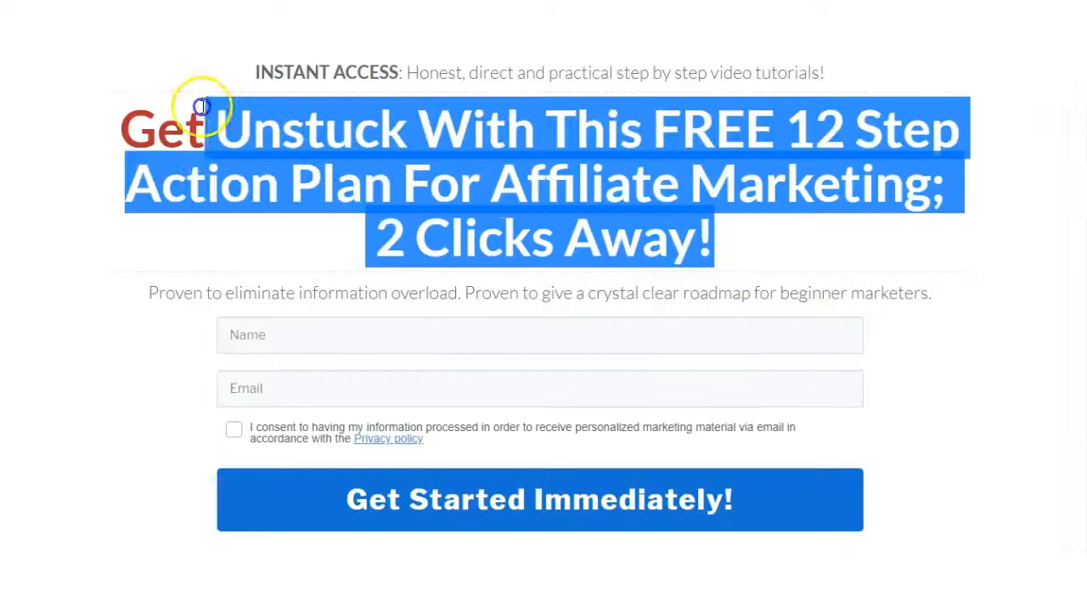
right_click(286, 162)
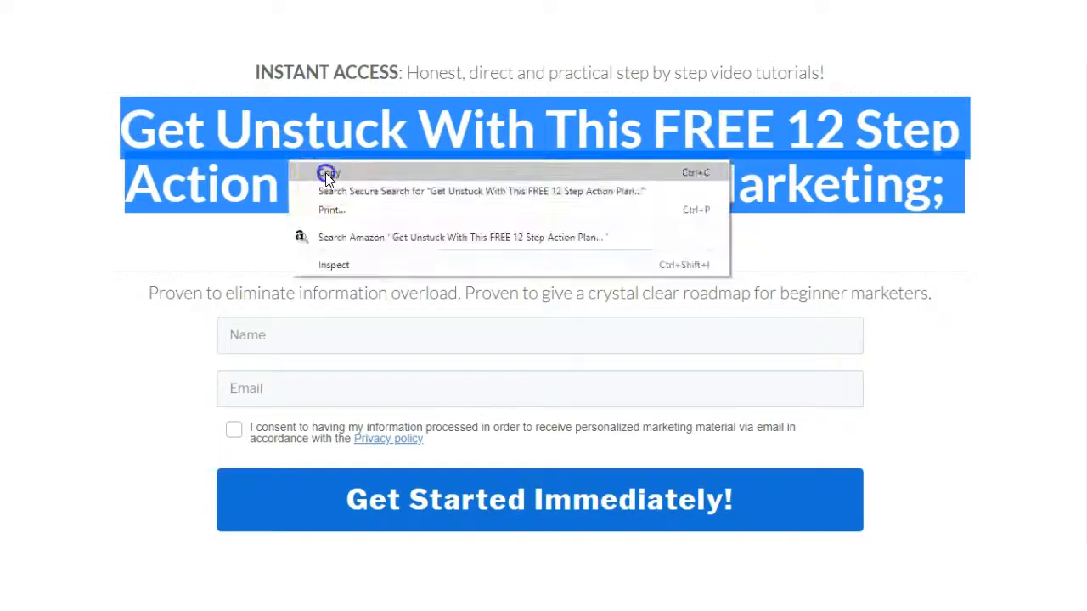
click(328, 169)
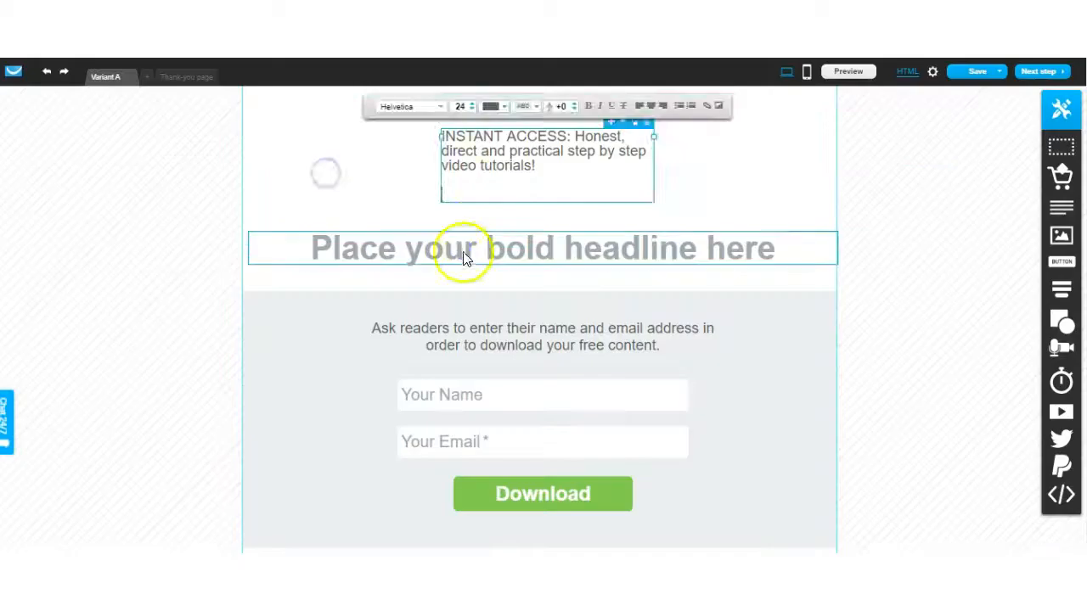
triple_click(759, 250)
text(Get Unstuck With This FREE 12 Step Action Plan For Affiliate Marketing; 2 Clicks Away!)
click(448, 210)
text(30)
key(Return)
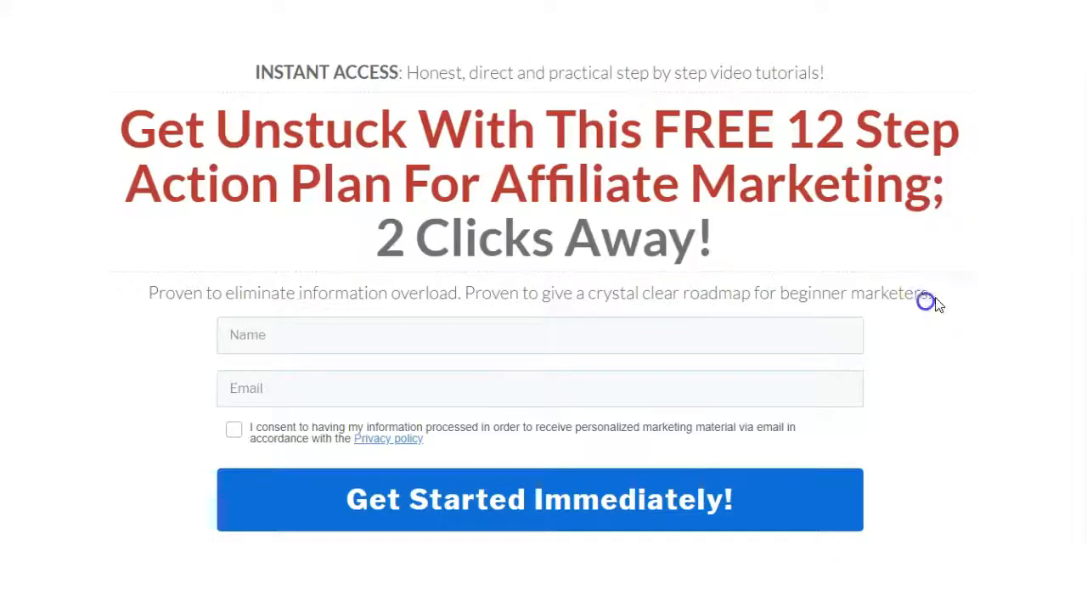
Replace the text above the form fields with "Proven to eliminate information overload. Proven to give a crystal clear roadmap for beginner marketers.".
drag(930, 296, 170, 295)
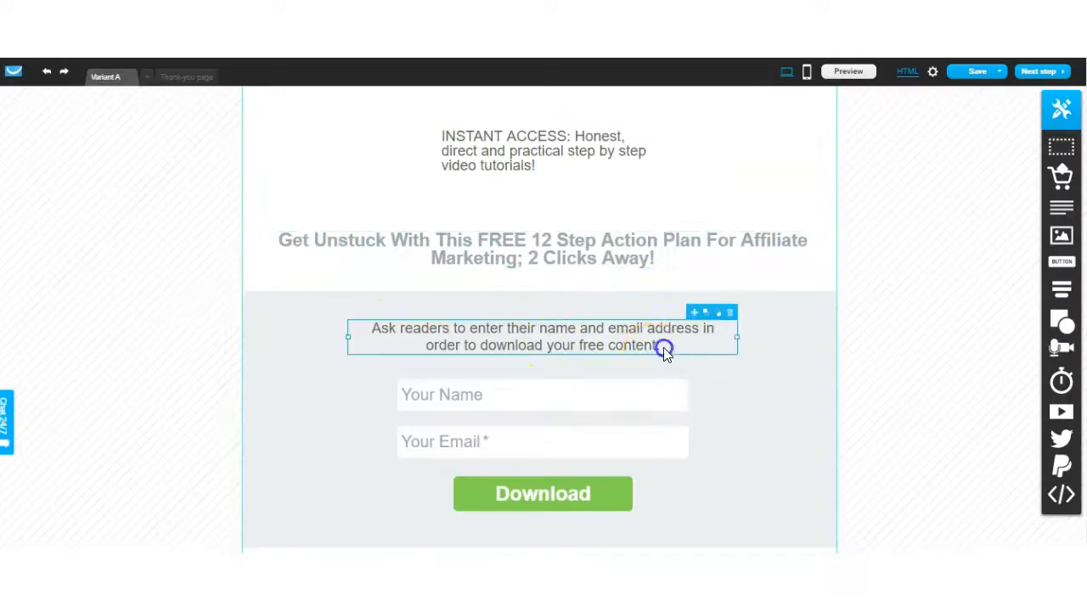
triple_click(662, 347)
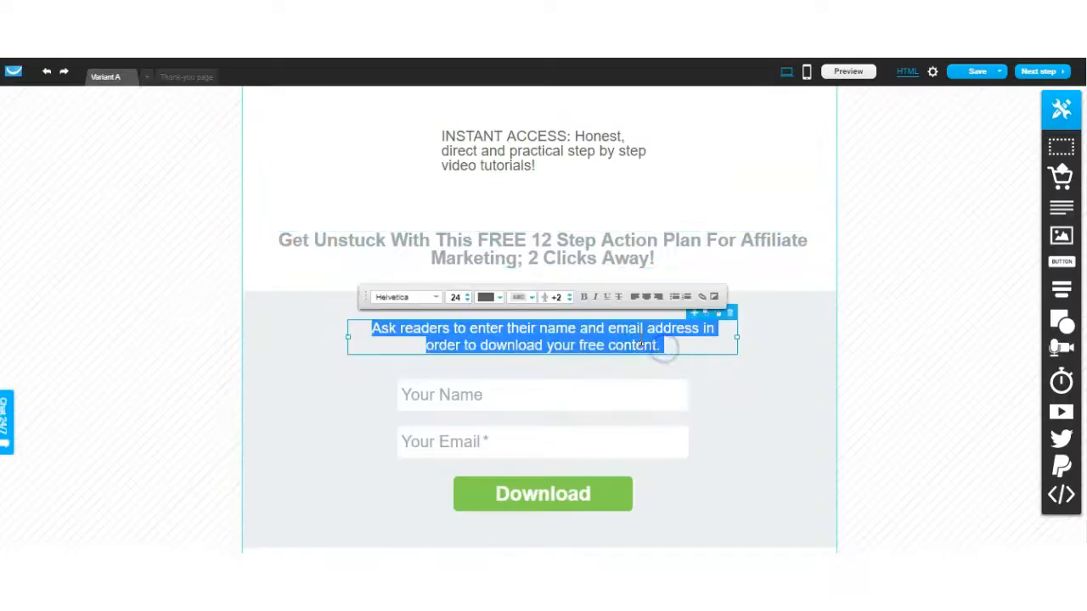
text(Proven to eliminate information overload. Proven to give a crystal clear roadmap for beginner marketers.)
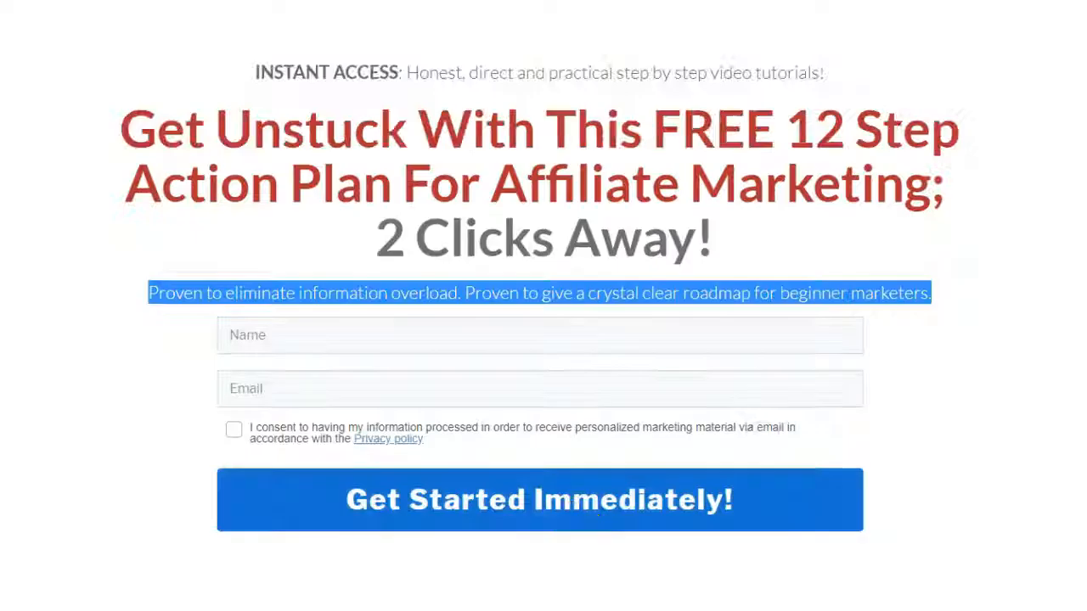
Copy the example page's copyright line into the first footer text block: "{2020} The Digital Explorer. All rights Reserved |".
scroll(667, 424, down, 1)
drag(667, 509, 406, 509)
right_click(458, 503)
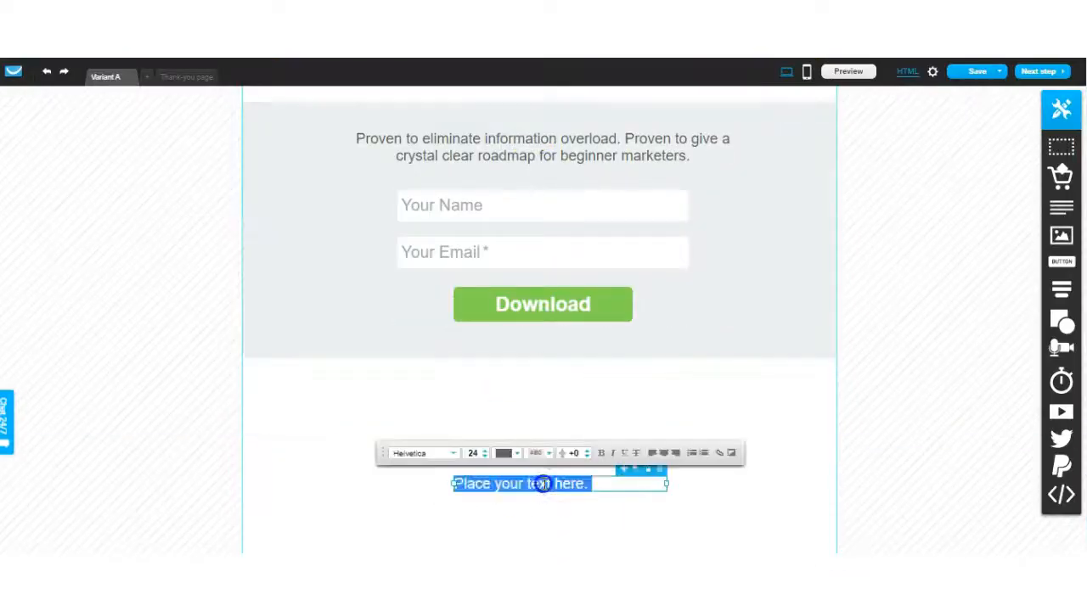
text({2020} The Digital Explorer. All rights Reserved |)
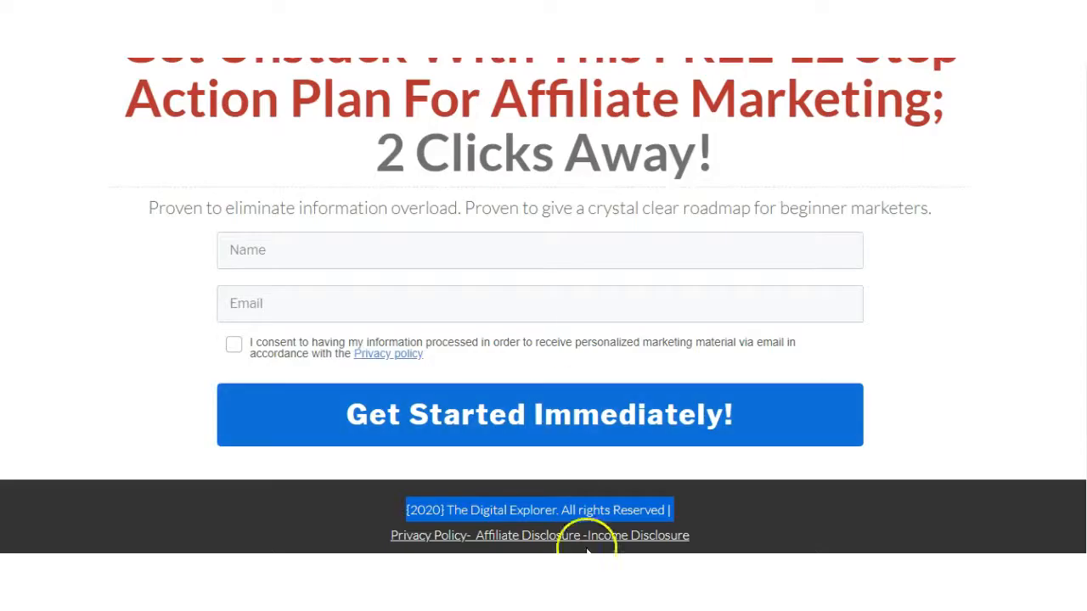
Copy the example page's "Privacy Policy- Affiliate Disclosure -Income Disclosure" line into the text block below the copyright line.
drag(689, 536, 396, 535)
key(ctrl+c)
right_click(482, 527)
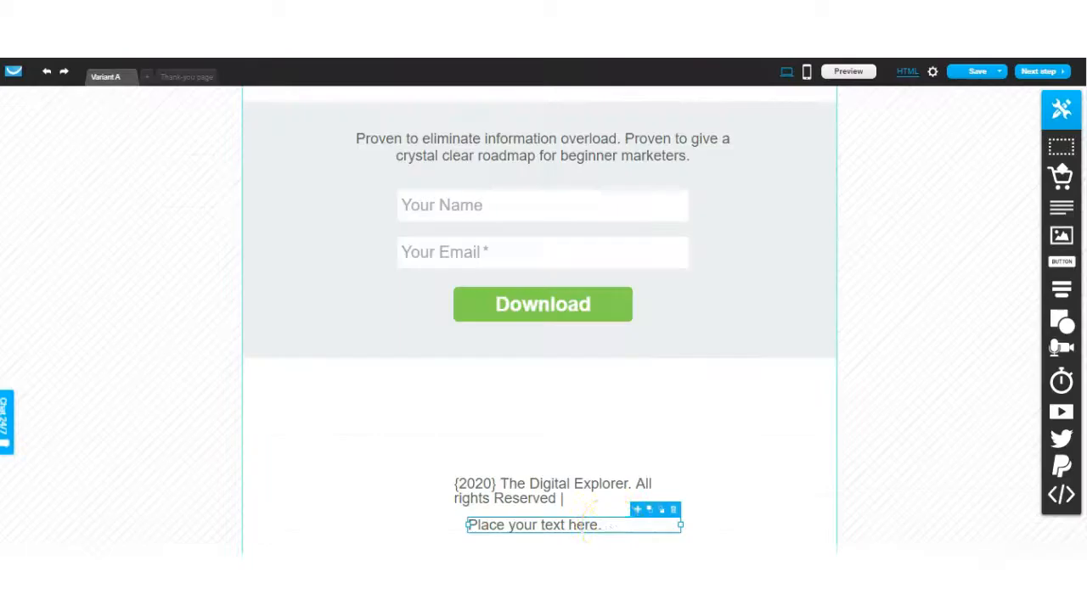
double_click(607, 521)
key(ctrl+v)
click(131, 512)
Move the text block above the headline up, widen it to fit one line, and make "INSTANT ACCESS" bold.
scroll(923, 316, up, 2)
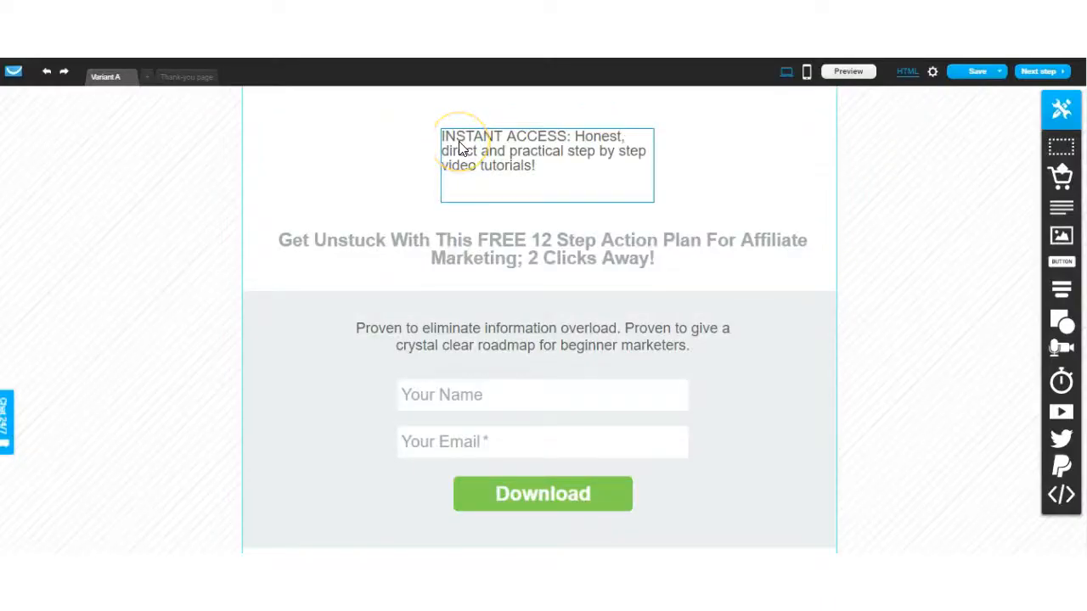
drag(502, 157, 495, 125)
drag(429, 133, 289, 120)
drag(645, 126, 813, 119)
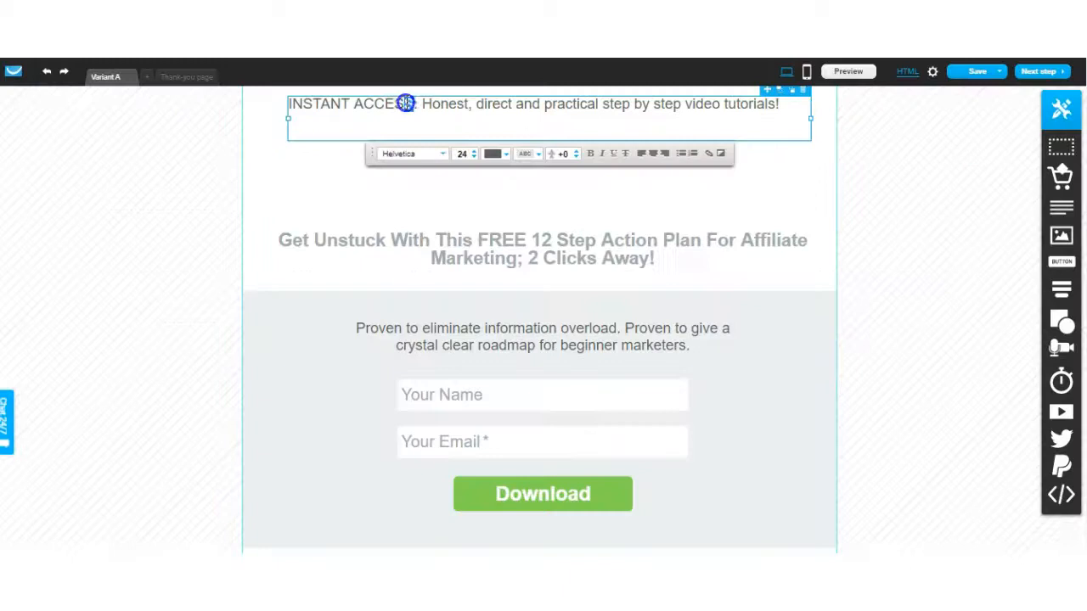
drag(415, 103, 288, 103)
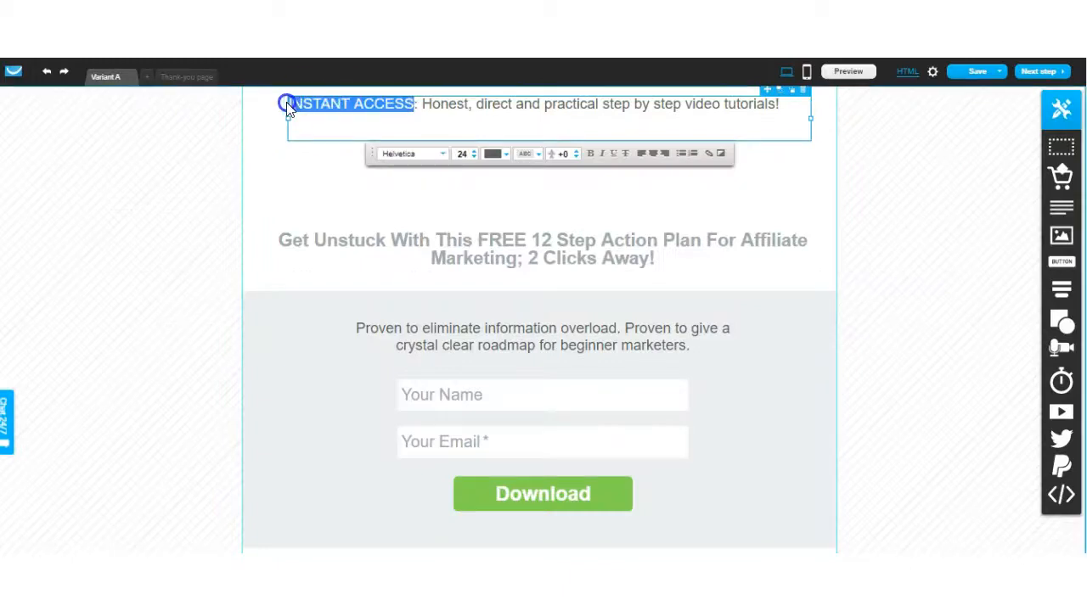
click(592, 155)
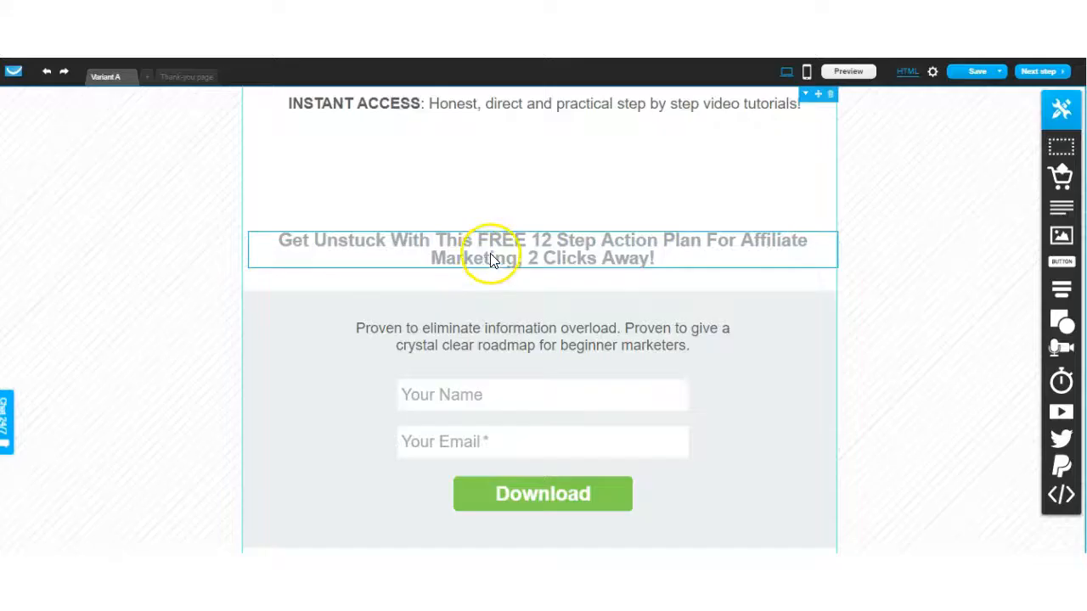
Change the whole headline's text color to red #B81B21.
click(492, 254)
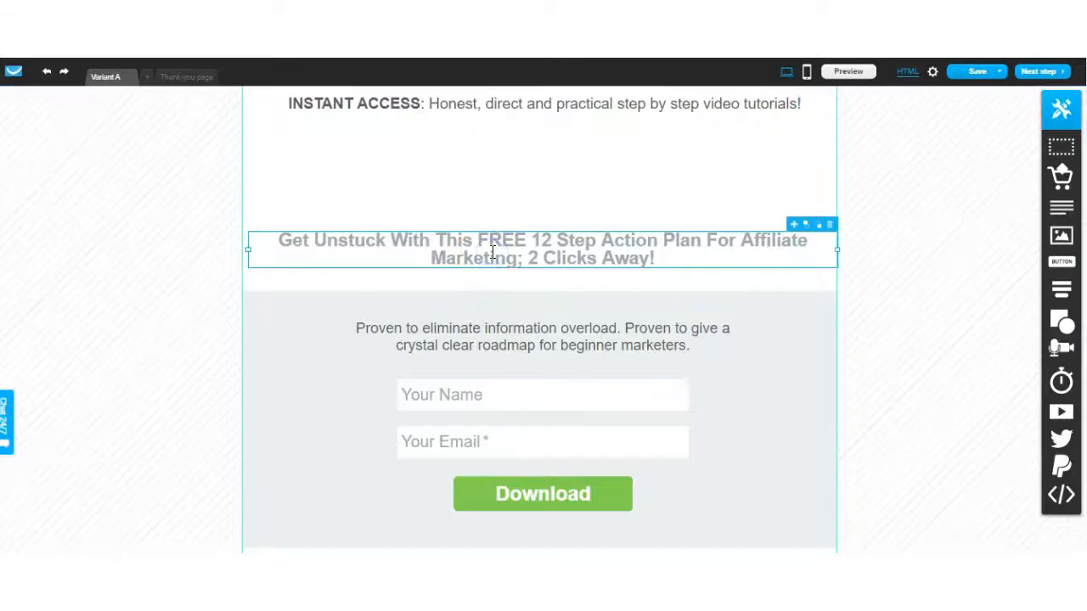
double_click(492, 252)
click(498, 211)
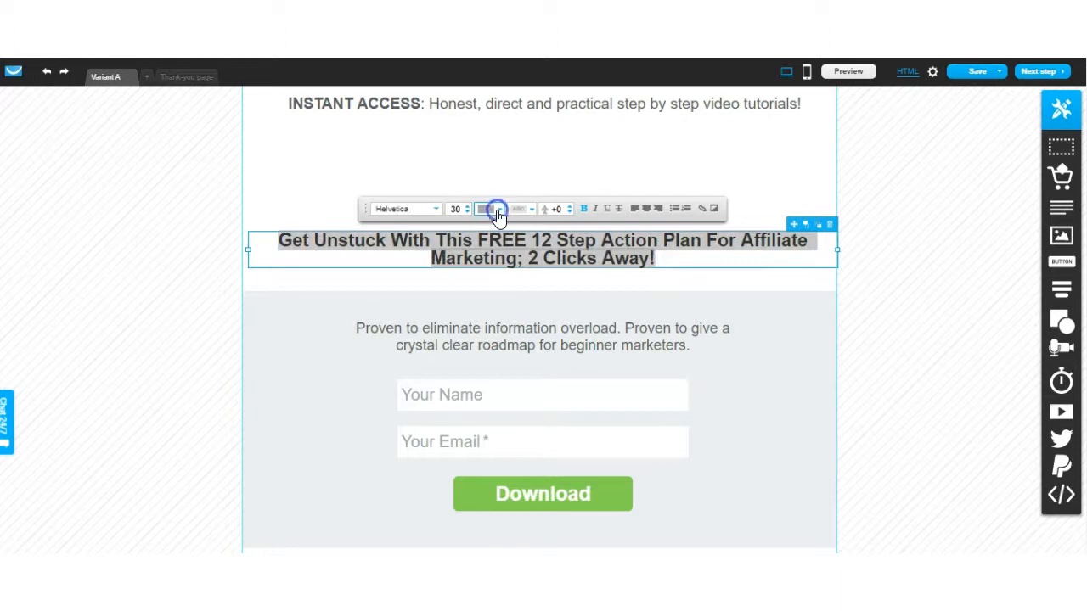
drag(498, 309, 517, 324)
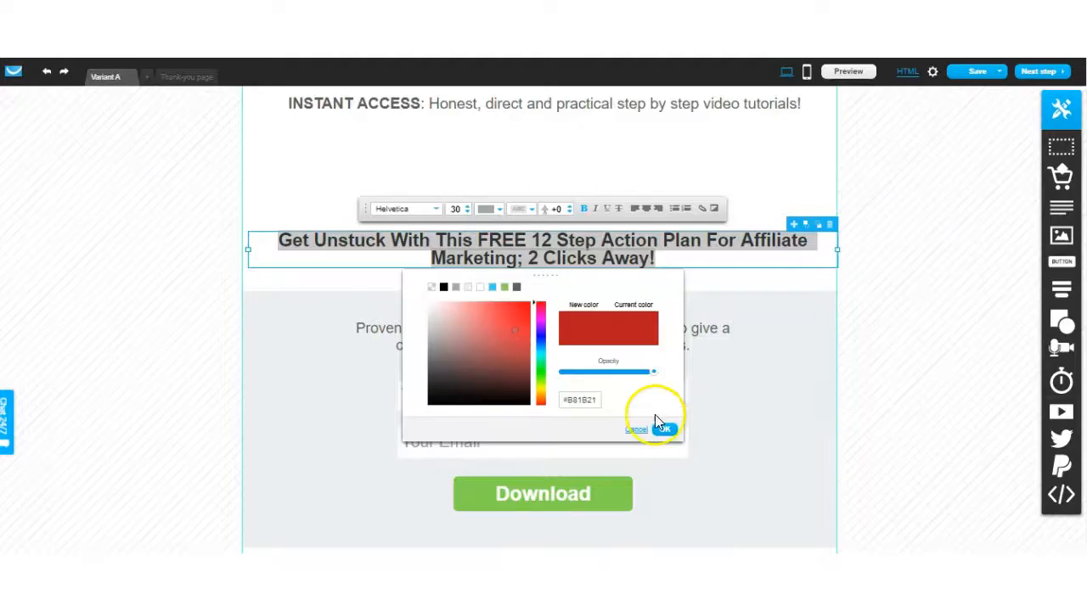
click(657, 420)
Change the headline words "2 Clicks Away!" to grey #736364.
click(662, 257)
drag(526, 259, 654, 259)
click(496, 209)
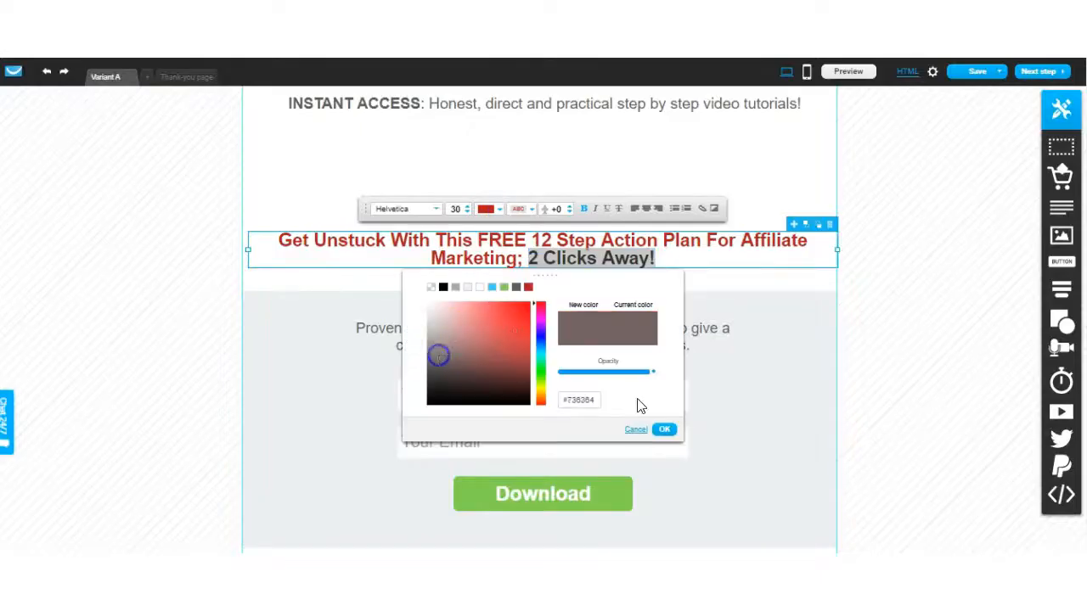
click(664, 428)
Enlarge the headline to font size 50, with "2 Clicks Away!" on its own line, and move it up toward the top text.
click(662, 259)
click(357, 154)
double_click(458, 209)
text(40)
double_click(459, 208)
text(45)
double_click(458, 209)
text(50)
drag(782, 286, 772, 212)
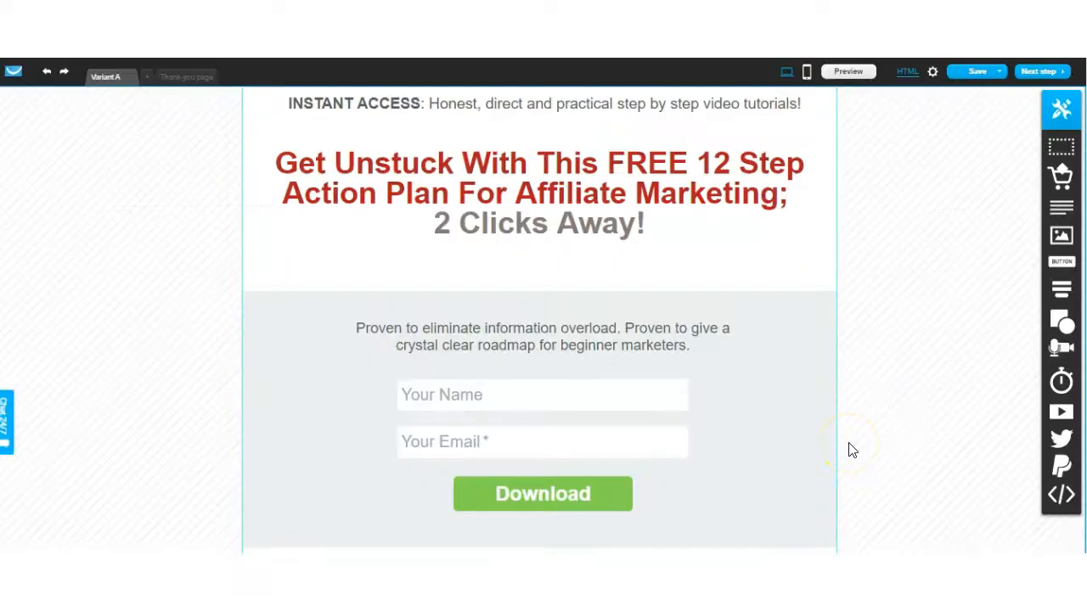
Add a horizontal line above the headline with thickness 1 and color #CFC1C1, and extend it at both ends.
mouse_move(1030, 367)
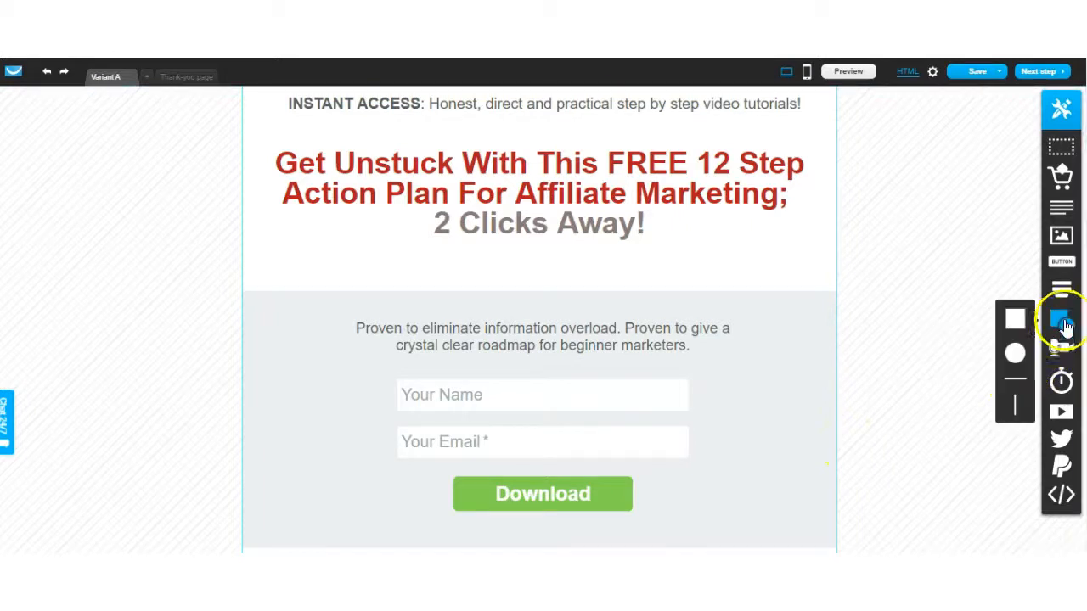
mouse_move(1065, 325)
drag(1017, 379, 501, 127)
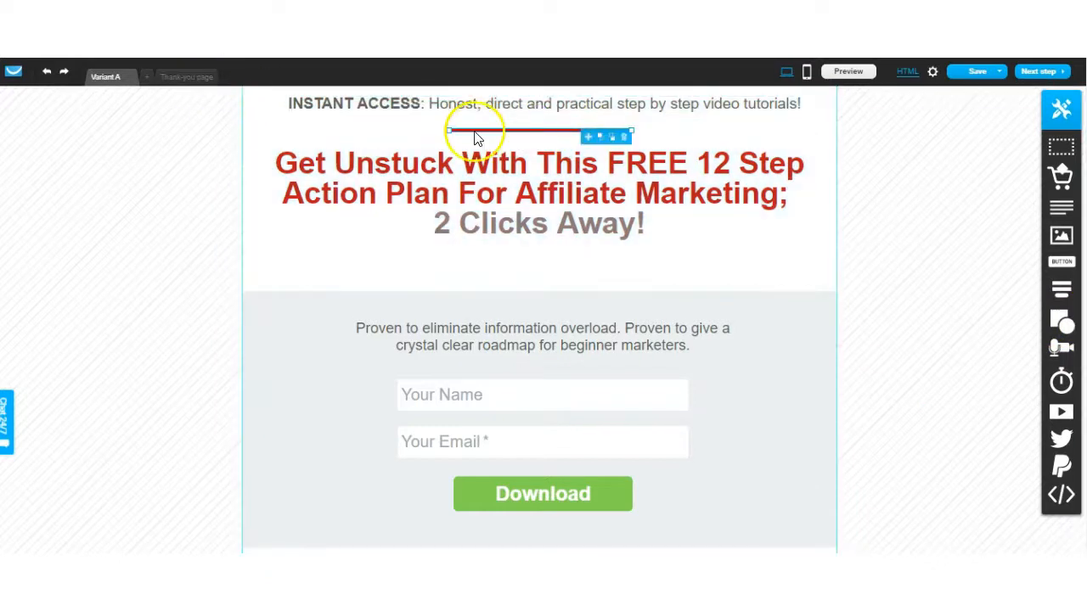
click(475, 132)
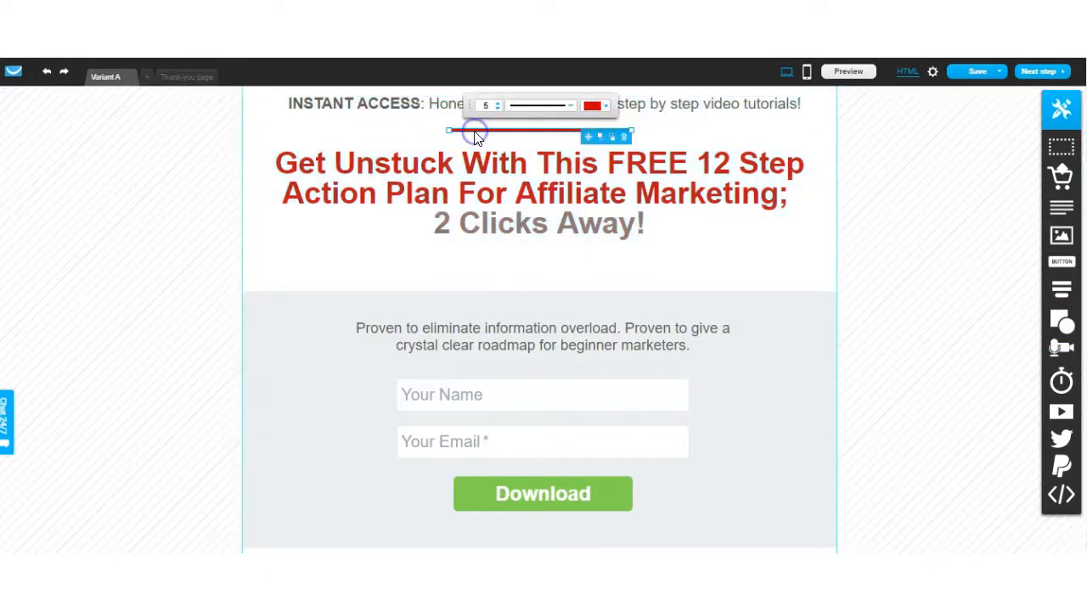
click(594, 105)
click(193, 137)
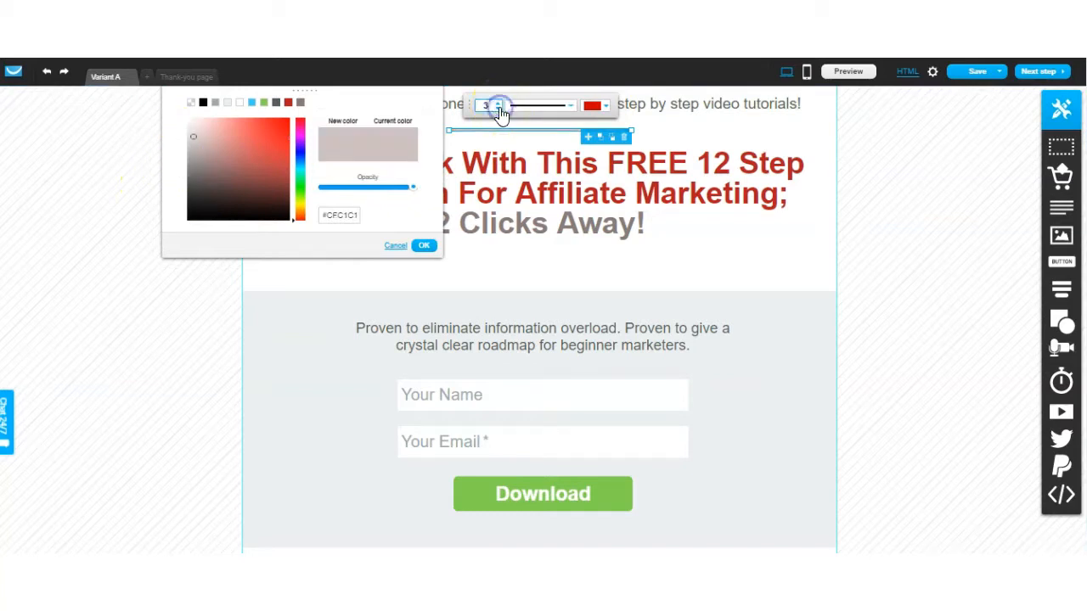
click(451, 130)
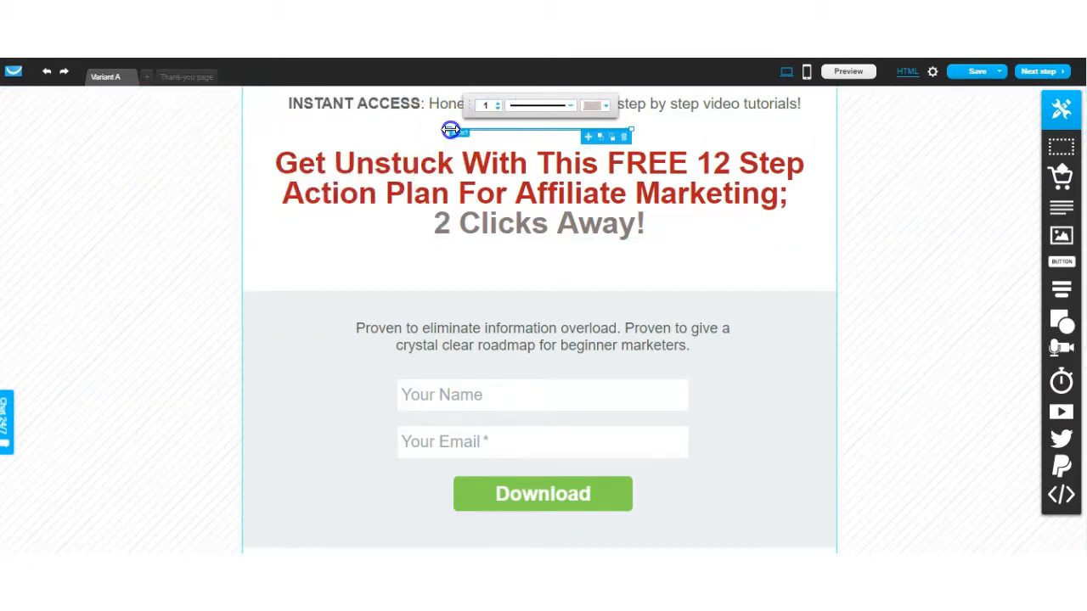
drag(631, 130, 750, 127)
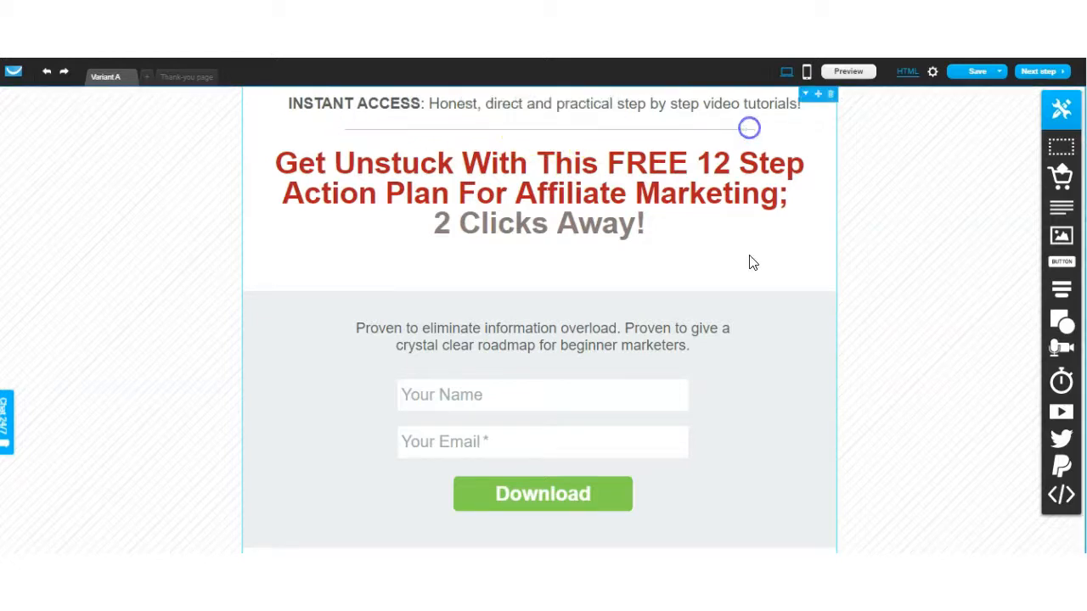
Duplicate the horizontal line and place the copy directly below the headline, aligned with the first.
click(574, 129)
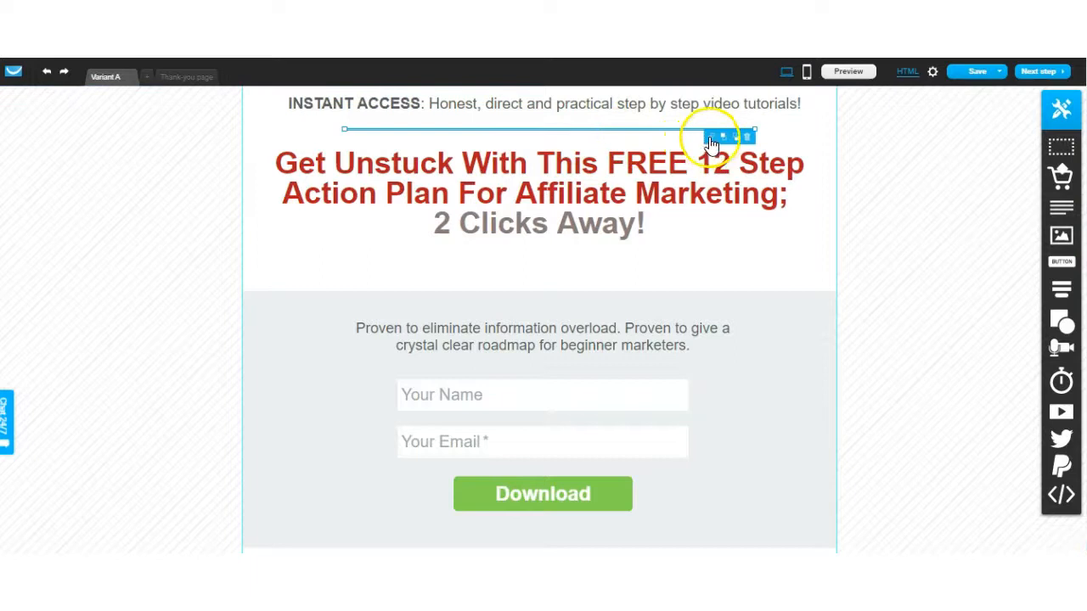
click(614, 141)
drag(615, 144, 556, 133)
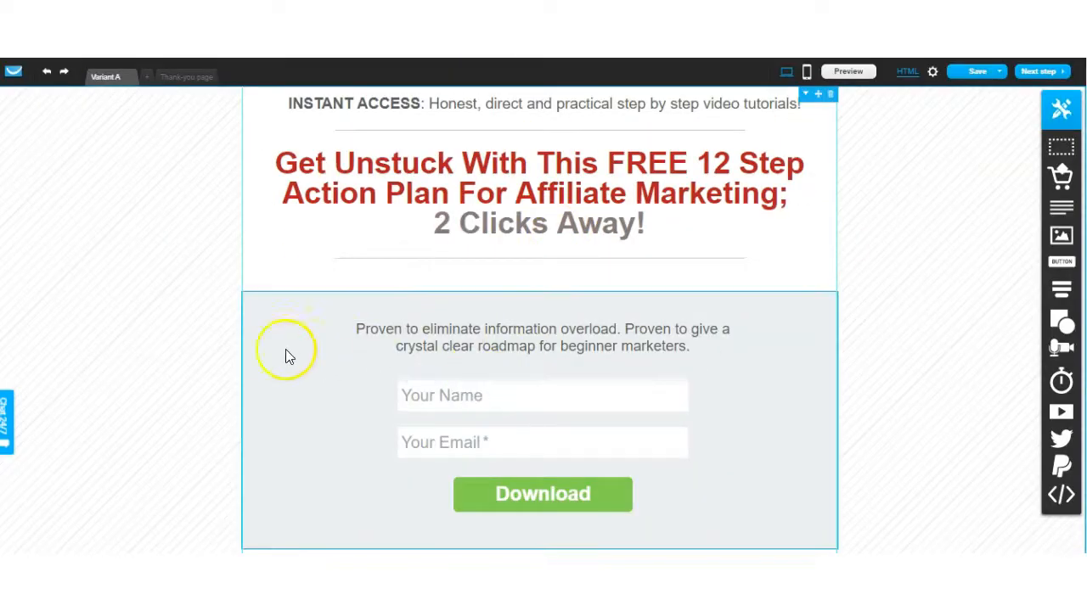
Change the form section's background to solid white #FFFFFF.
click(270, 335)
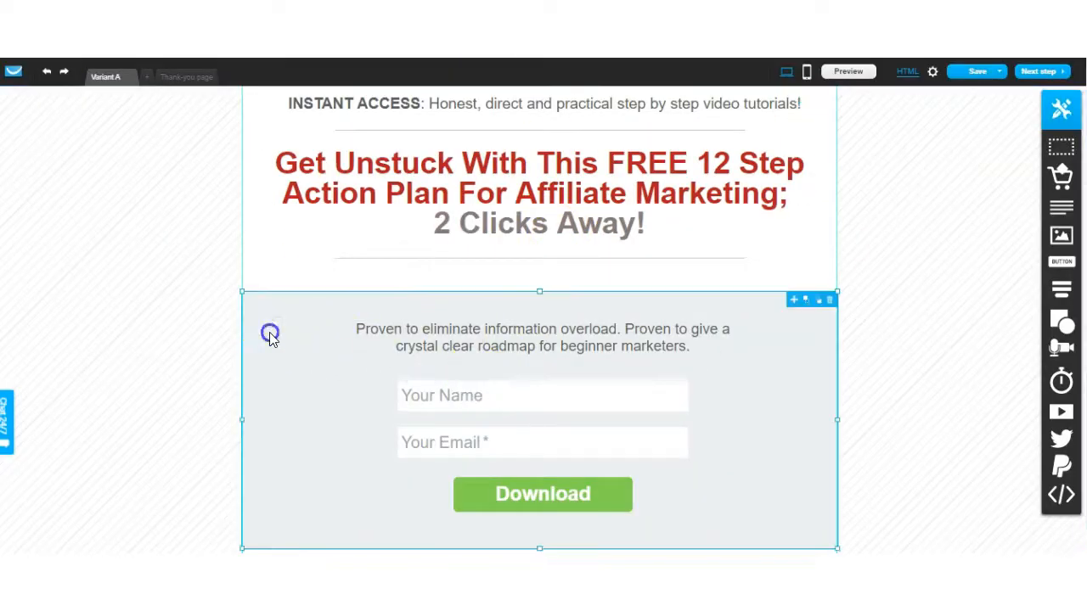
mouse_move(505, 289)
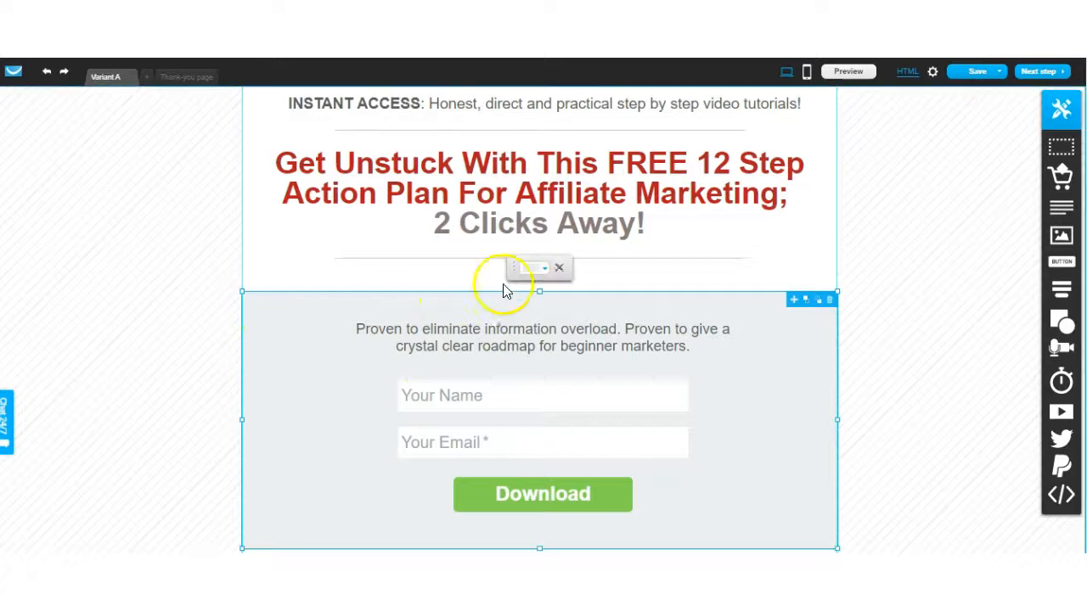
click(541, 270)
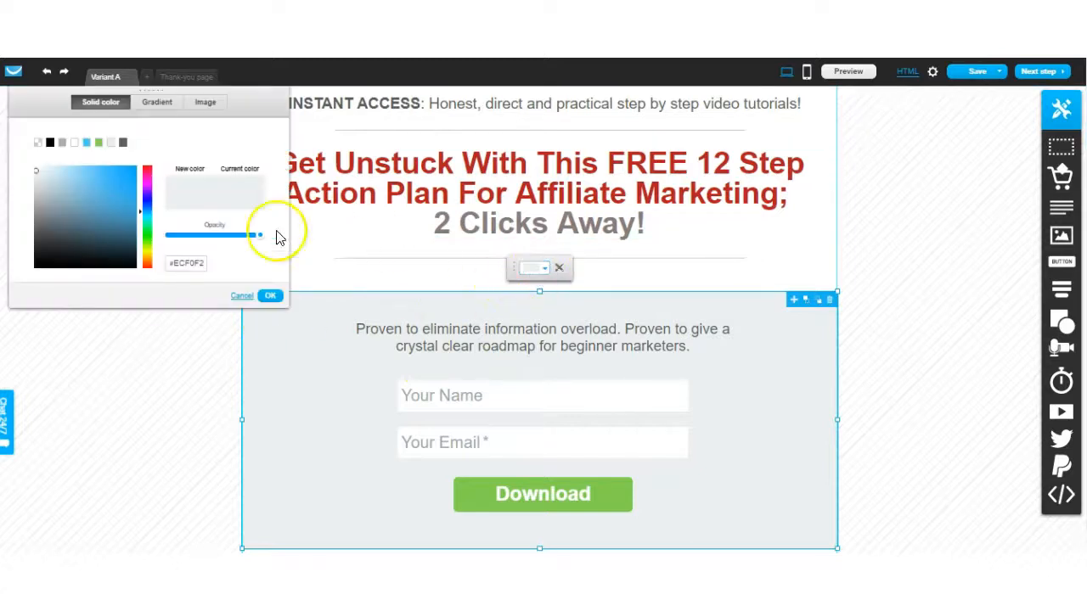
click(73, 143)
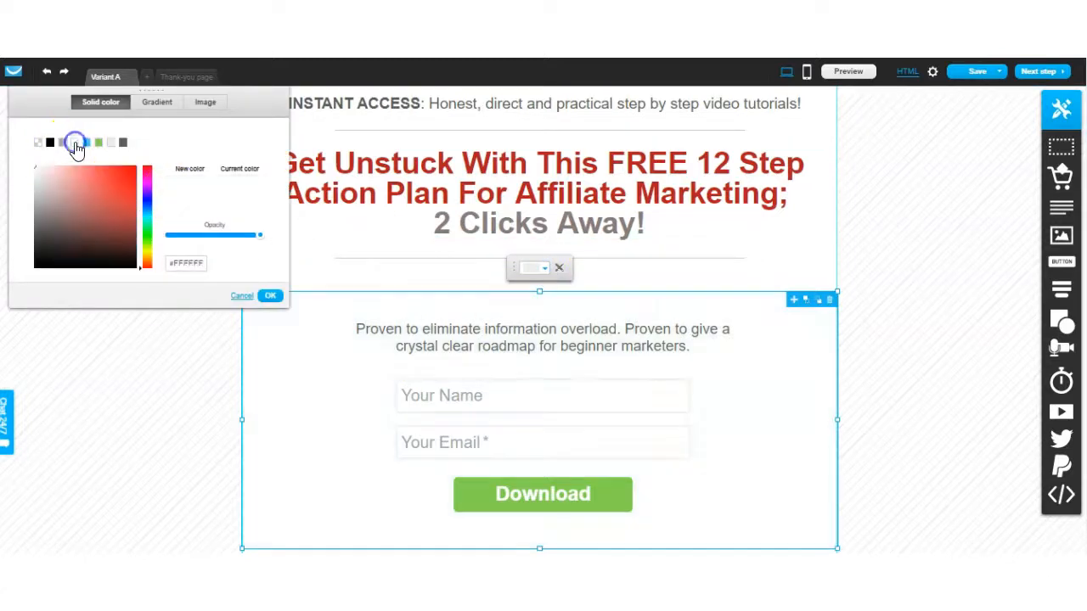
click(271, 297)
Widen the "Proven to eliminate information overload" text block on both sides and move it up within the form section.
click(448, 339)
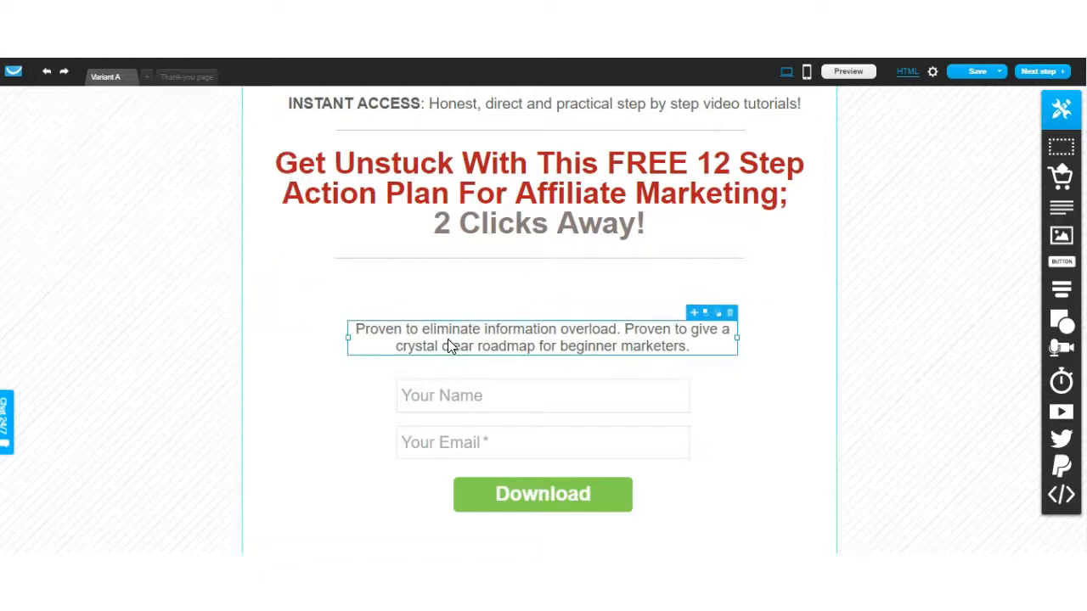
drag(345, 337, 269, 338)
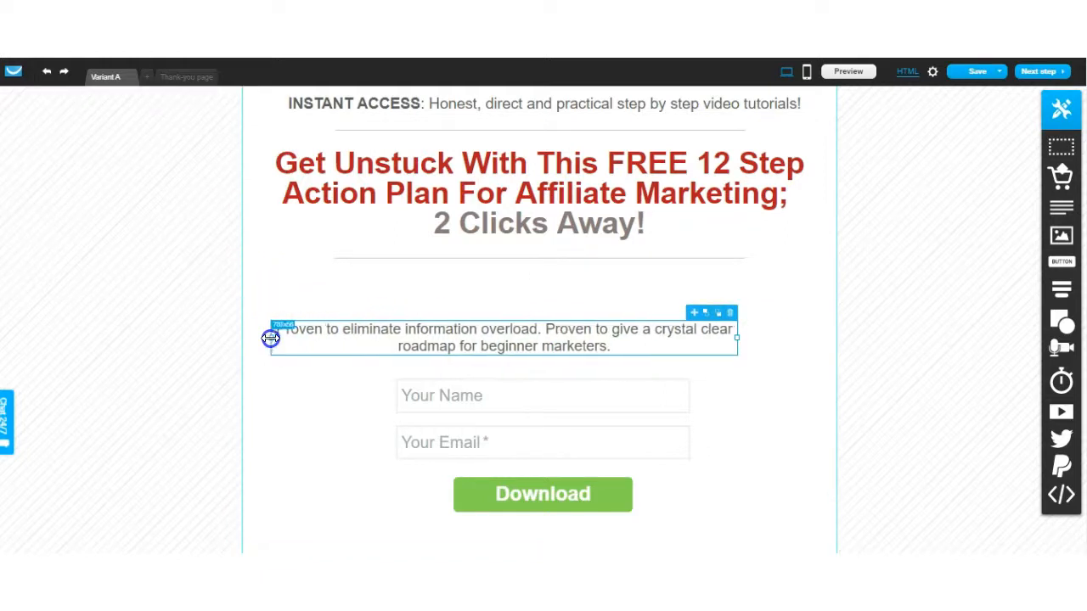
drag(740, 335, 750, 321)
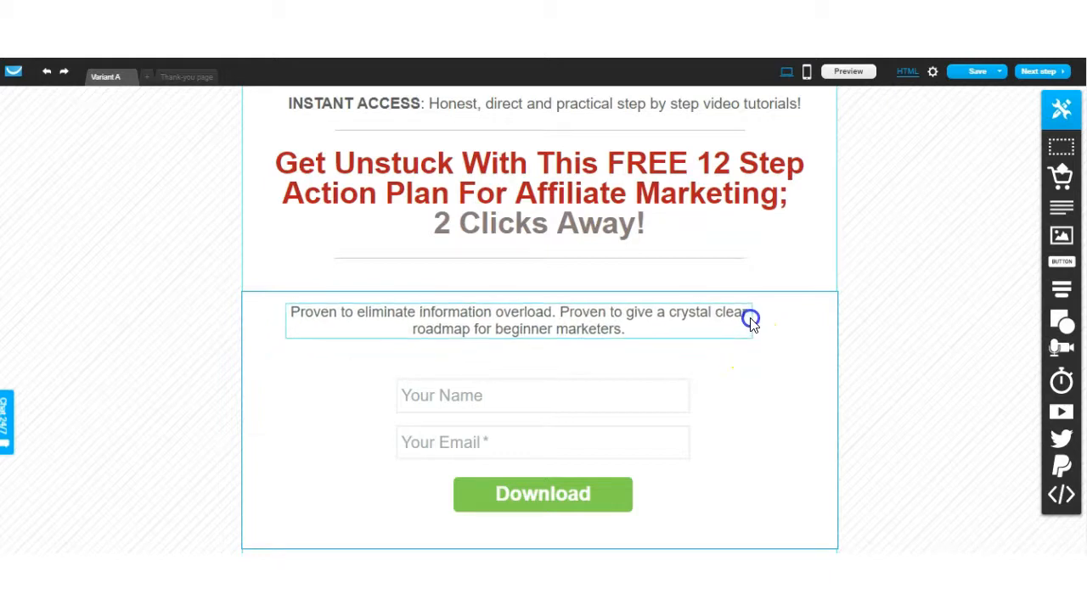
Set the "Proven to eliminate information overload" text to font size 20 so it fits one line.
double_click(603, 329)
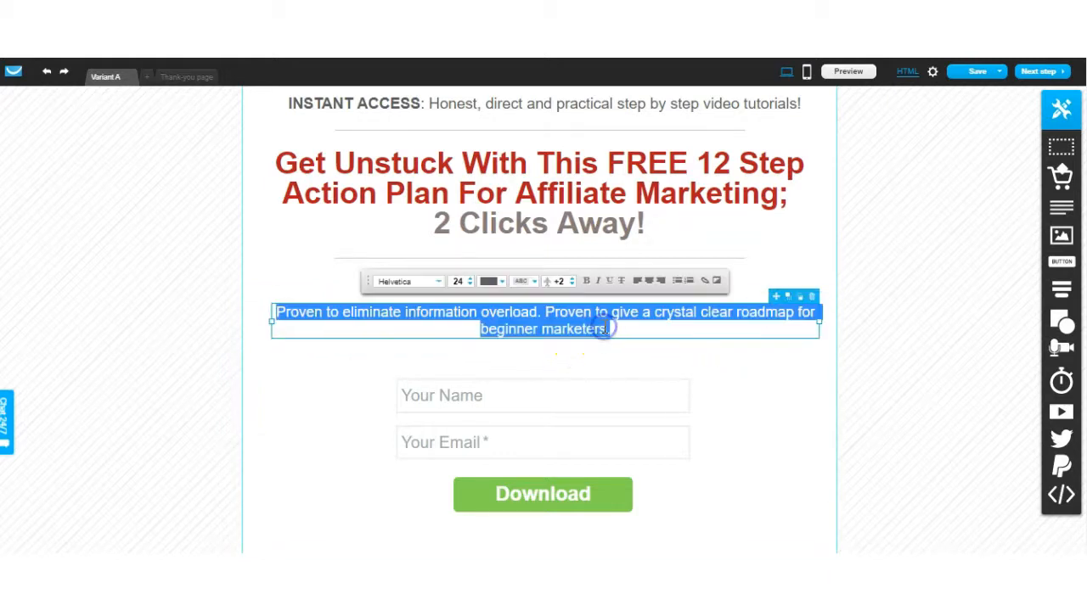
click(463, 282)
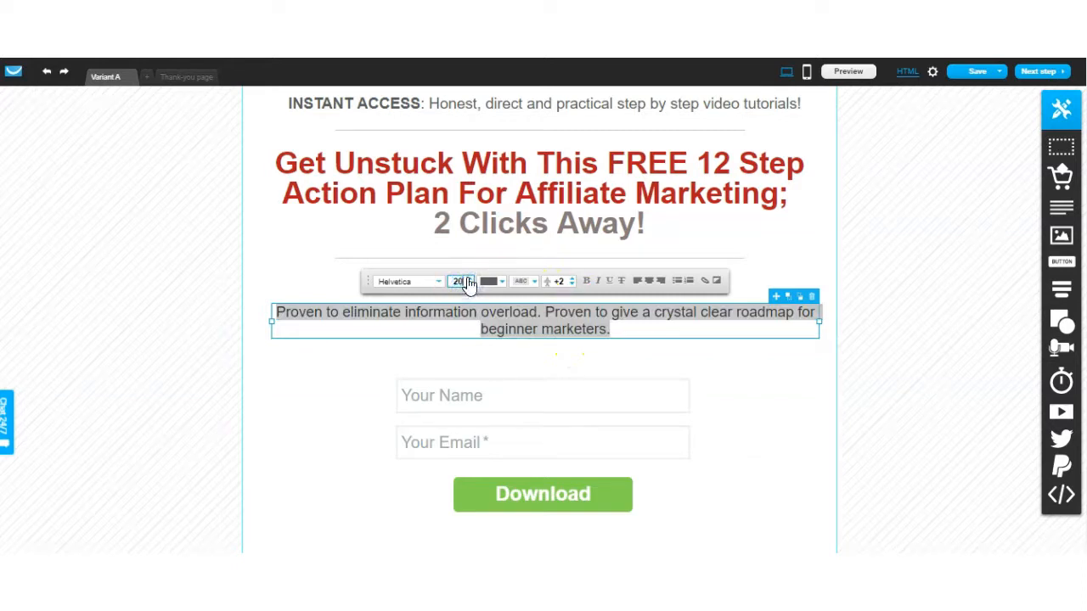
text(20)
key(Return)
click(724, 340)
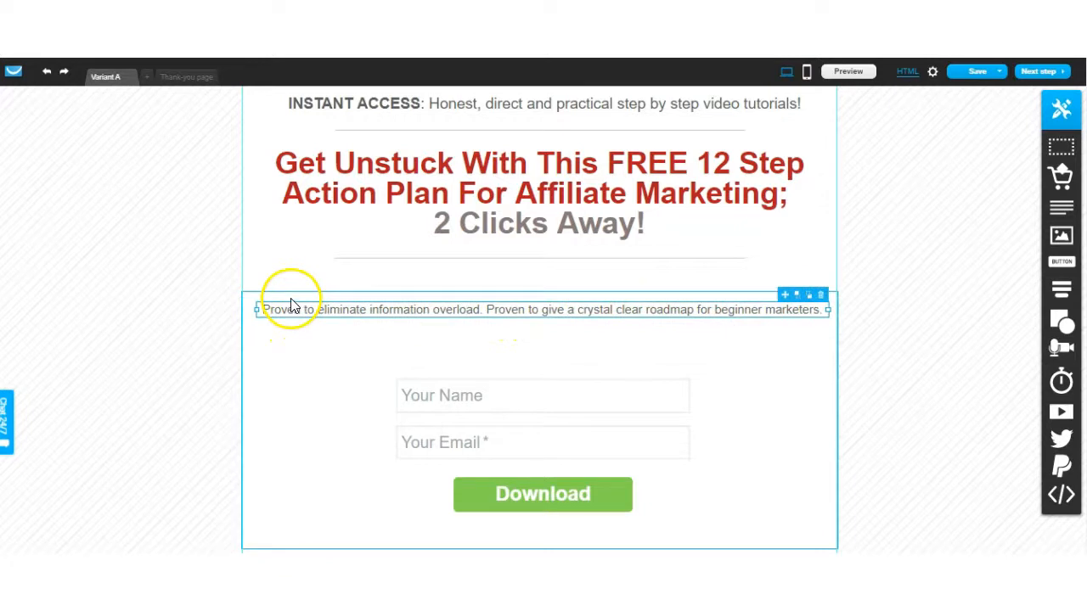
Move the form section up against the lower horizontal line and shift the webform up beneath the text.
drag(291, 301, 291, 264)
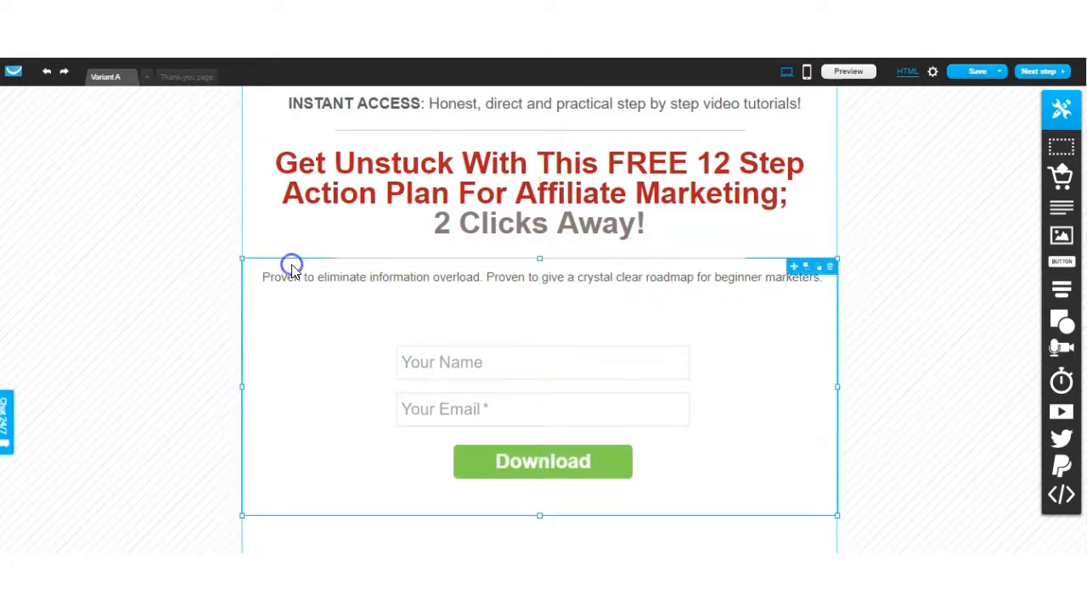
drag(495, 372, 497, 319)
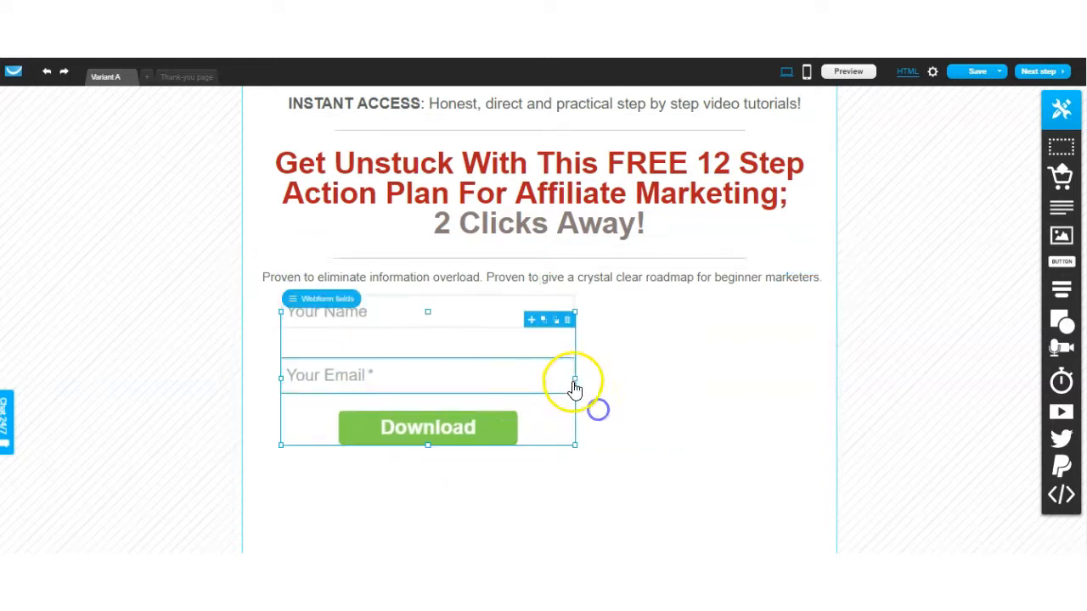
Widen the webform's email and name fields to the same width and stretch the Download button across the form.
drag(577, 379, 466, 381)
drag(589, 378, 708, 376)
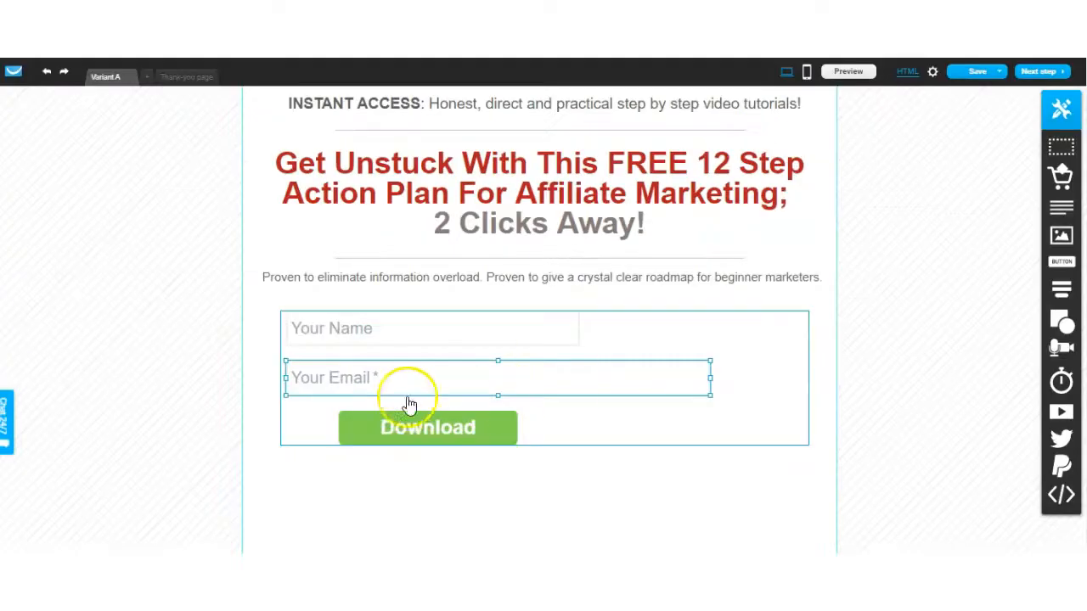
click(365, 338)
drag(577, 329, 709, 327)
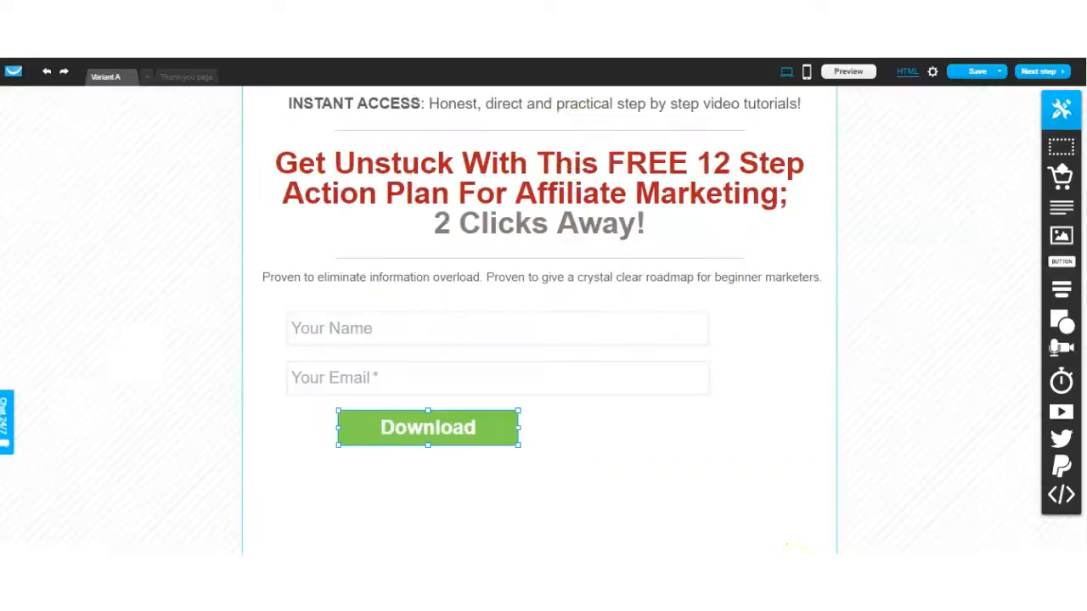
click(510, 428)
drag(510, 427, 812, 416)
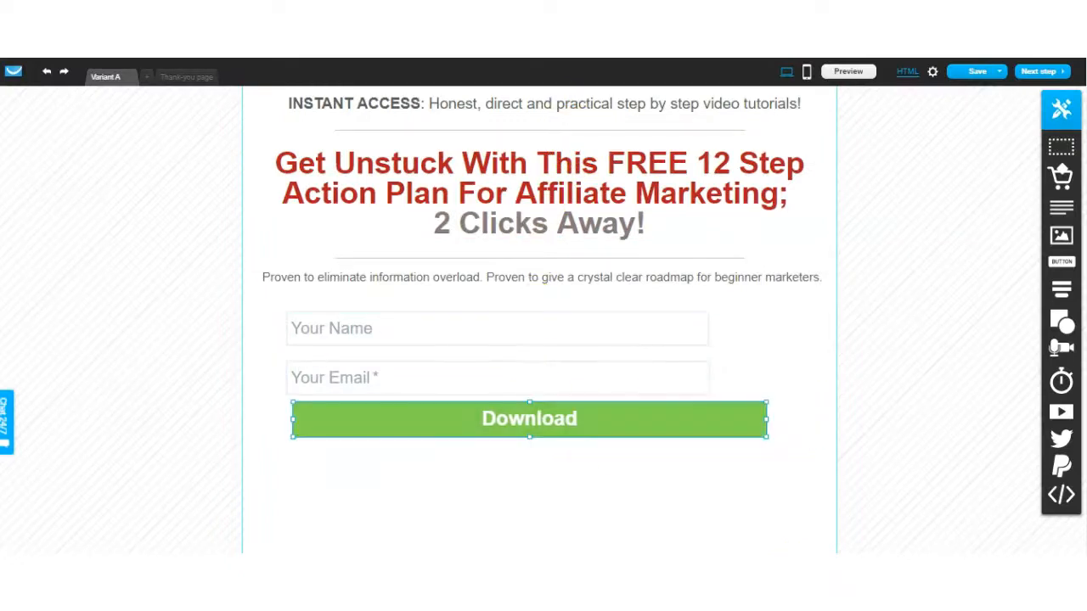
Change the Download button's colour to a solid blue.
click(538, 413)
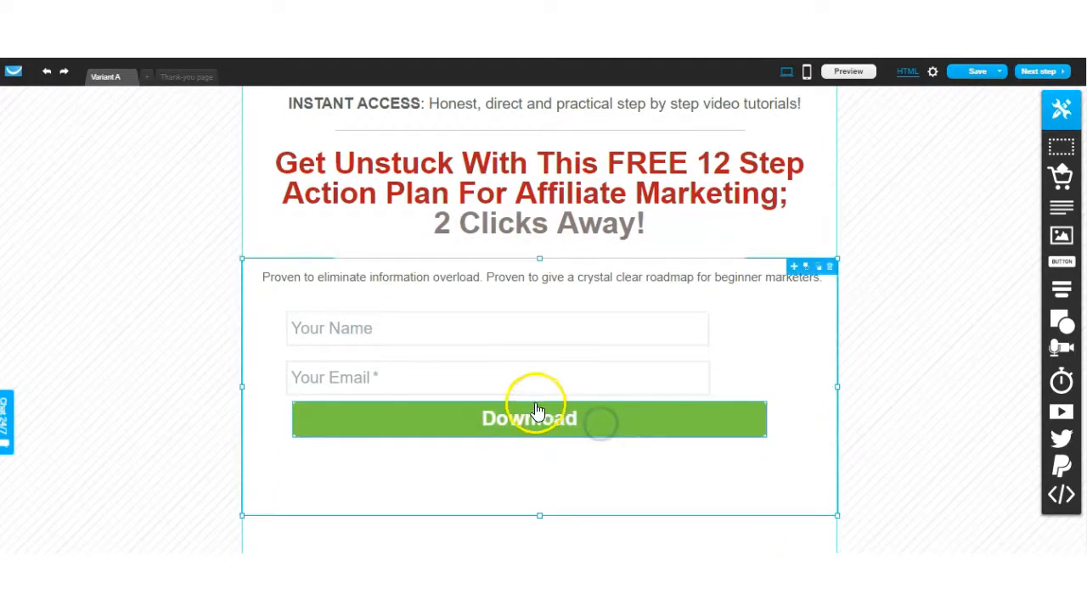
click(635, 427)
click(677, 379)
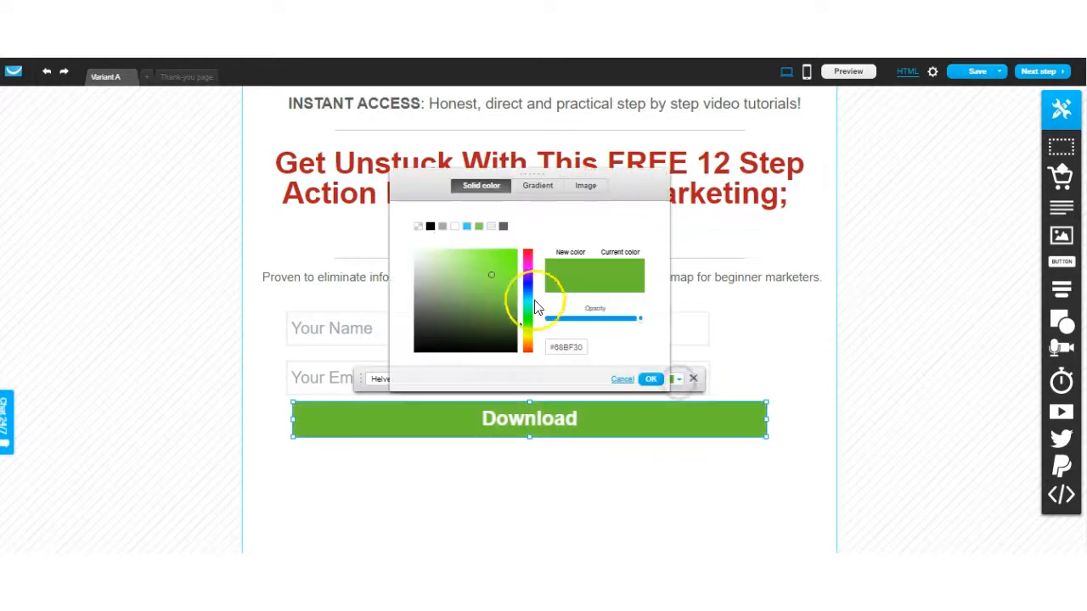
click(526, 288)
Replace the button's text with "Get Started Immediately!" and make the button slightly wider and taller.
click(569, 425)
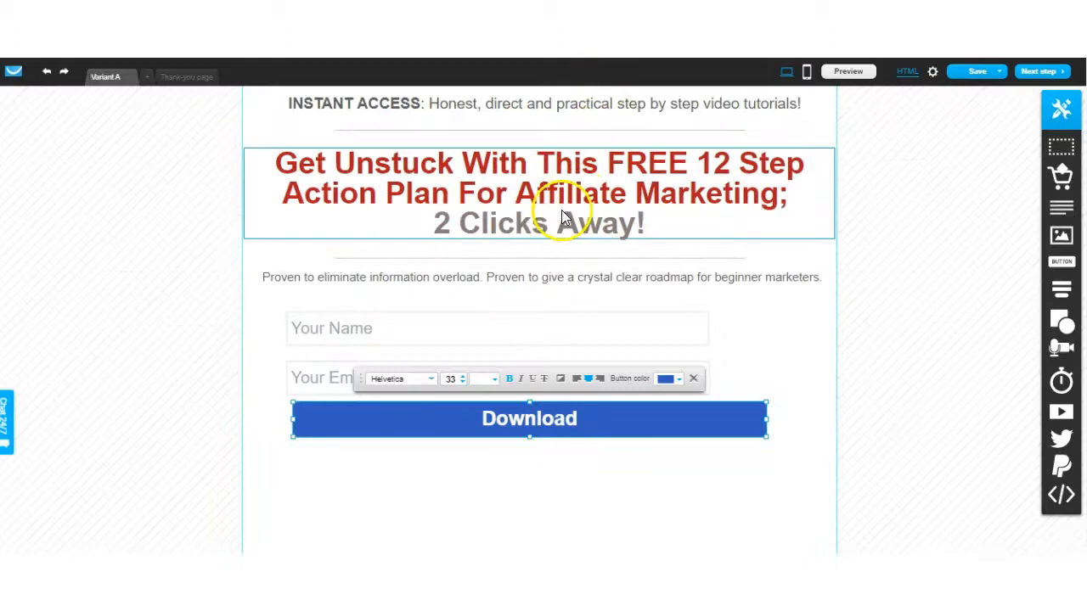
key(ctrl+a)
text(Get Started Immediately!)
drag(767, 437, 789, 453)
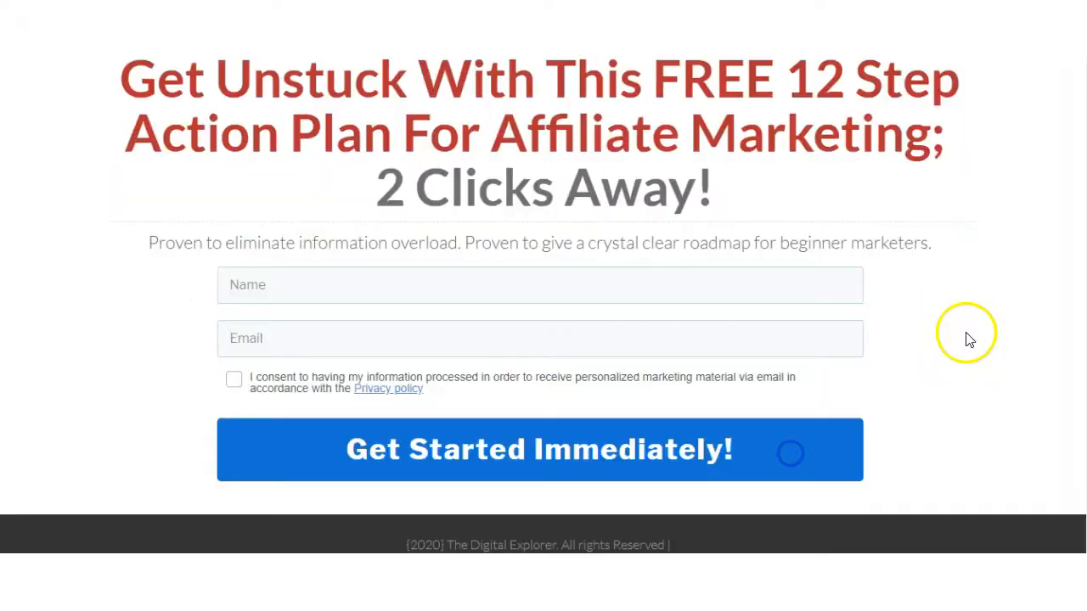
Give the footer section with the copyright and policy text a solid dark background, colour #332D2D.
scroll(955, 399, down, 1)
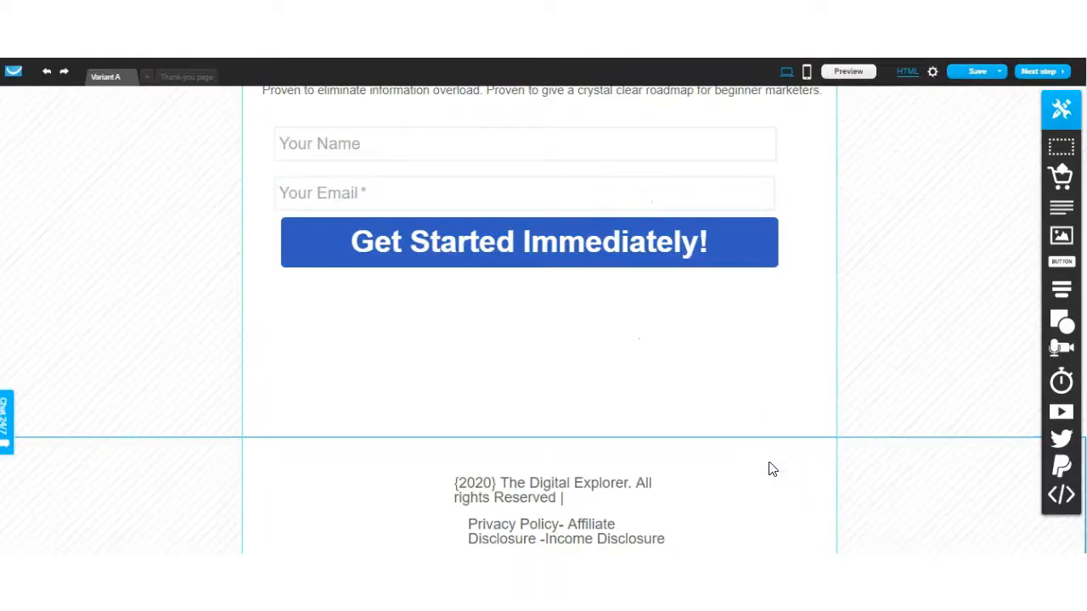
click(771, 465)
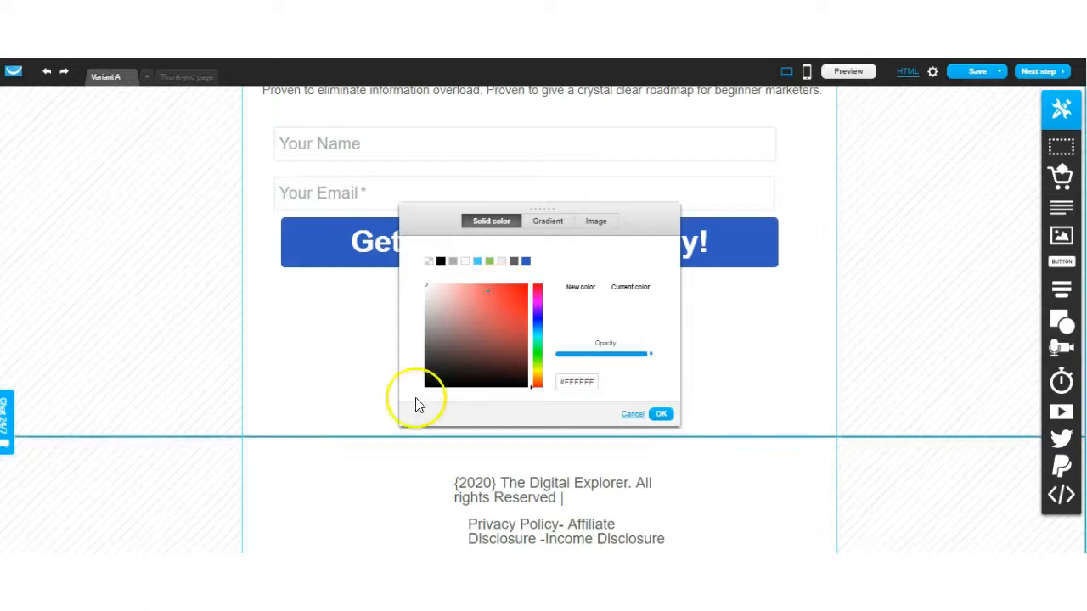
click(434, 363)
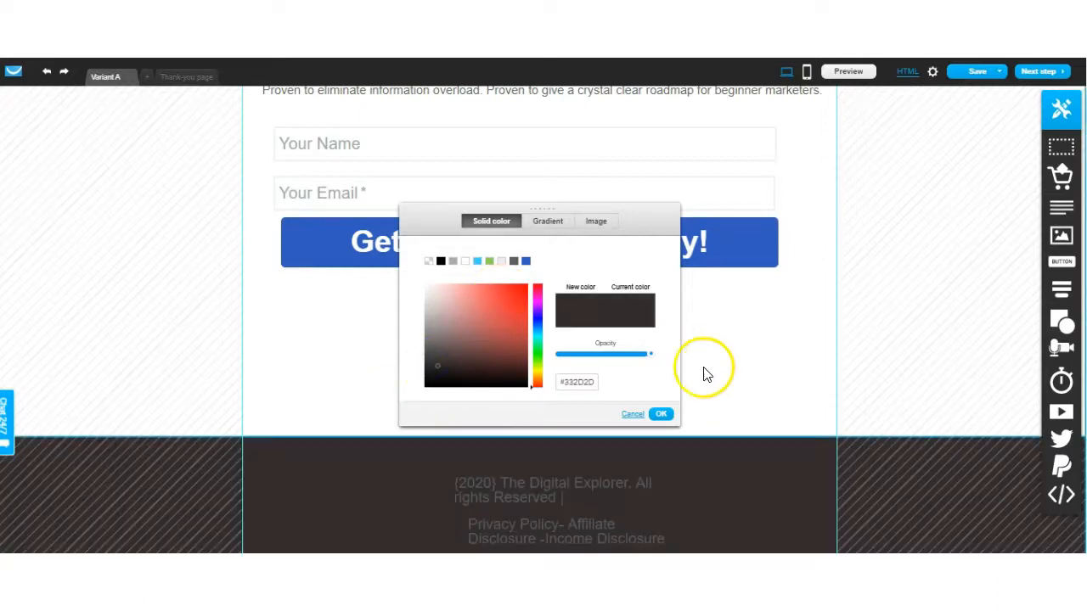
Widen and reposition the footer's copyright and policy texts so each fits one line, and pull the footer up beneath the form section.
click(500, 489)
drag(451, 490, 355, 488)
drag(516, 489, 547, 464)
click(558, 529)
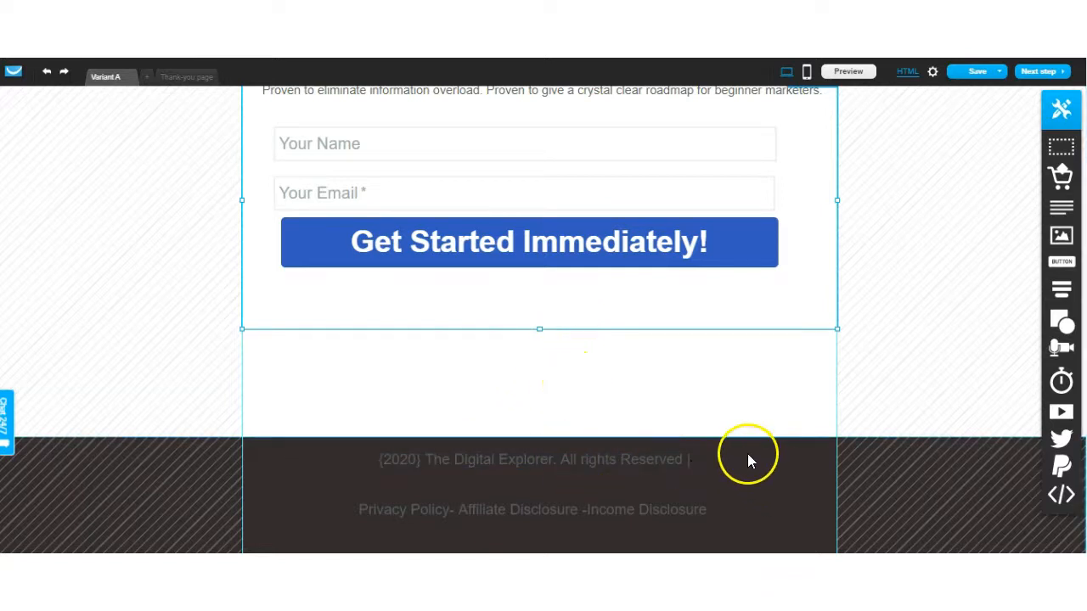
drag(538, 438, 541, 297)
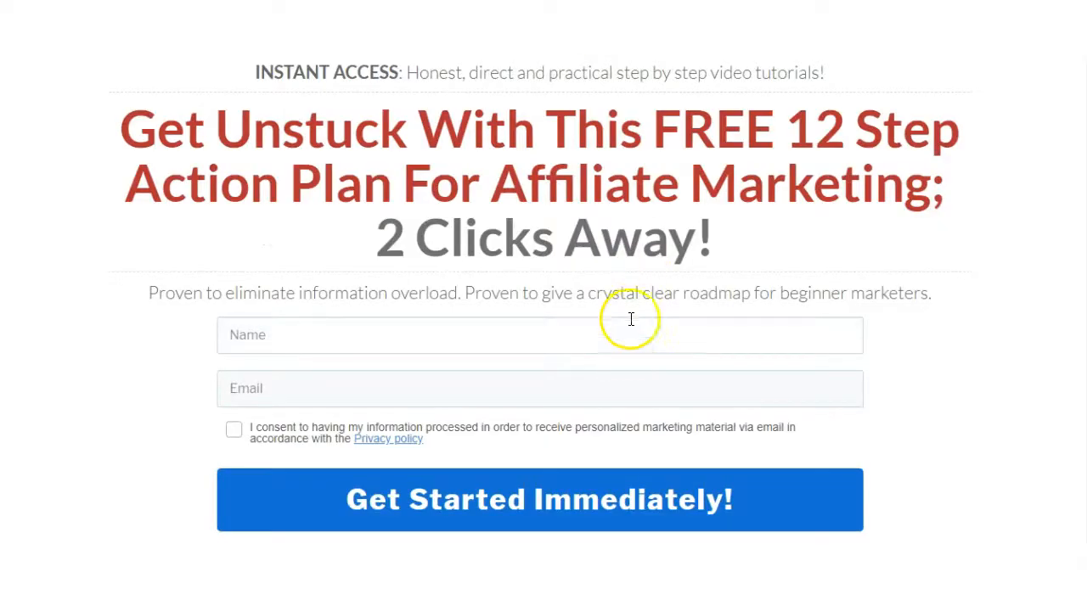
Check the example page's footer links and copy the web address of the published Privacy Policy page from the landing pages list.
scroll(626, 318, down, 1)
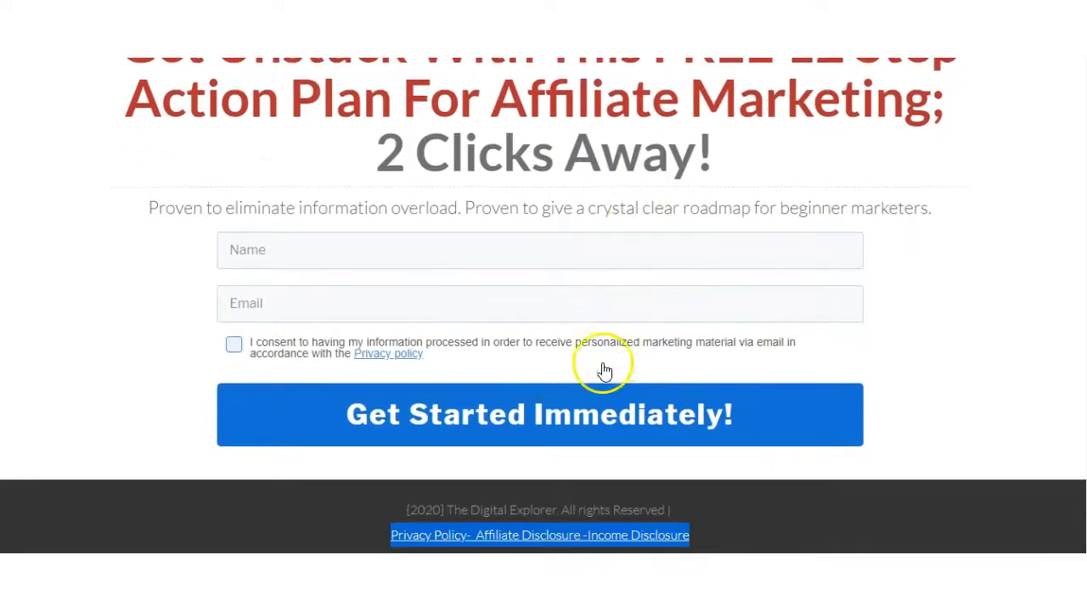
click(408, 535)
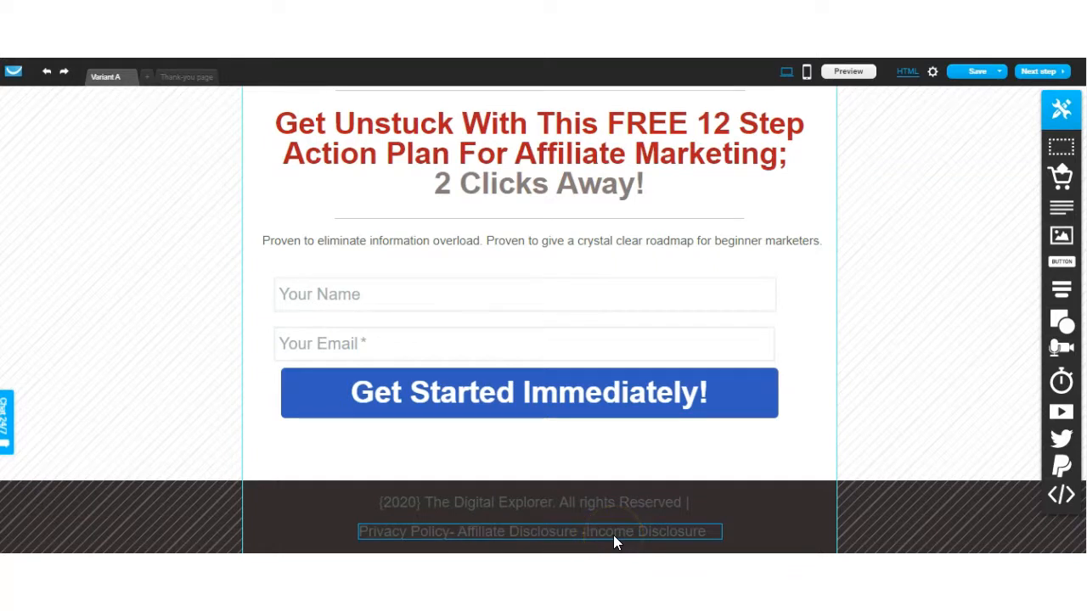
scroll(687, 388, up, 1)
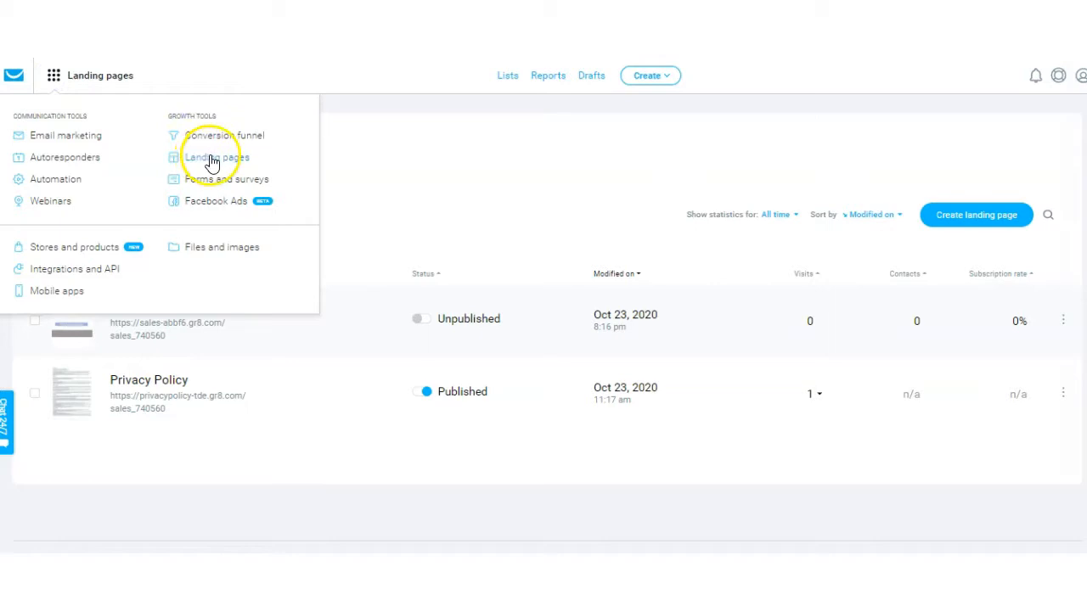
click(991, 223)
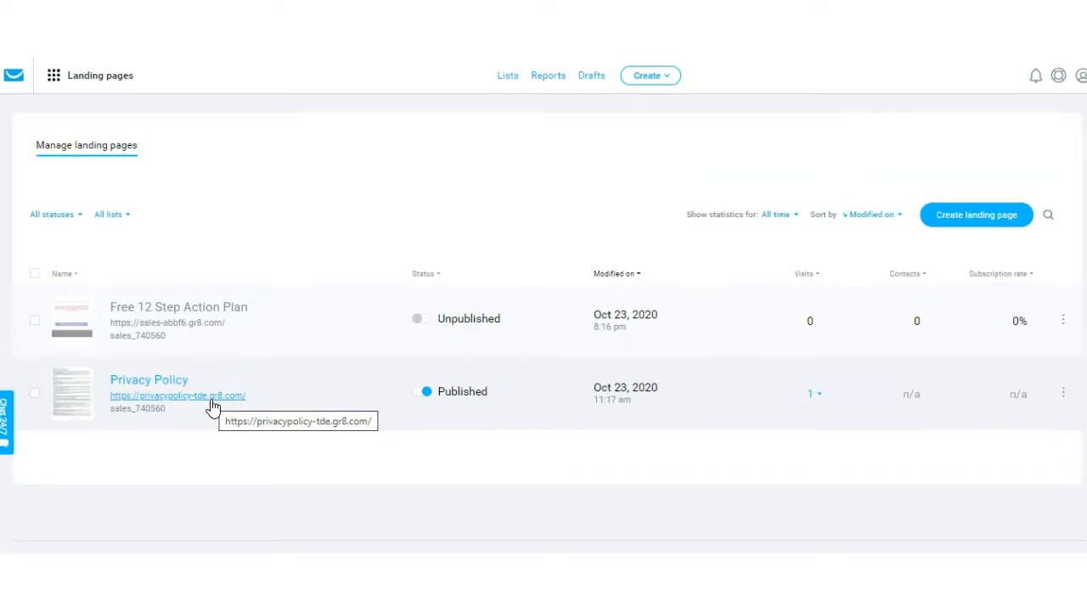
click(204, 406)
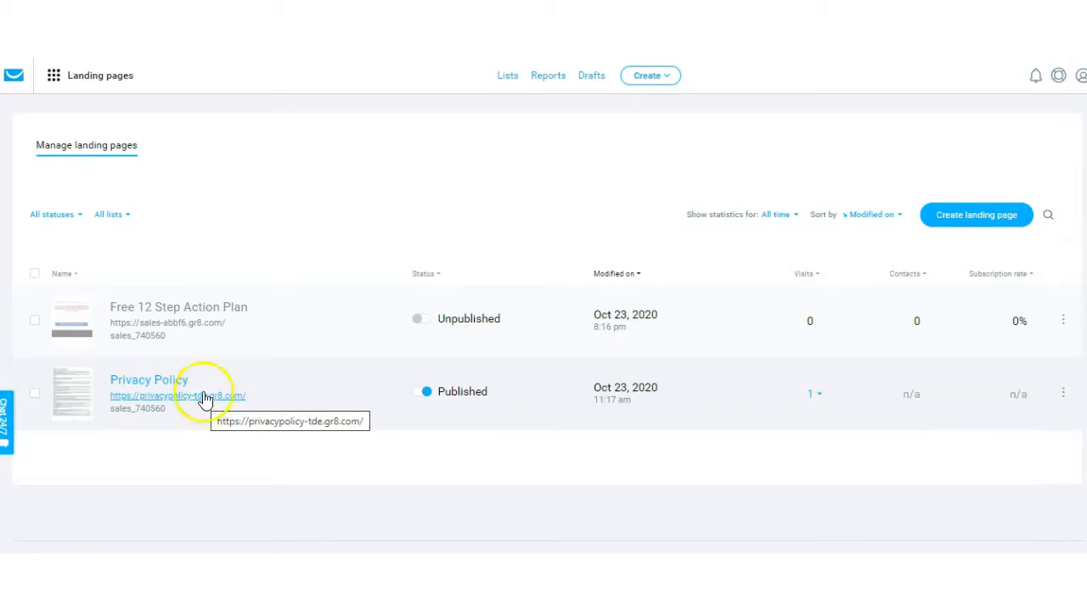
click(213, 400)
drag(347, 530, 450, 533)
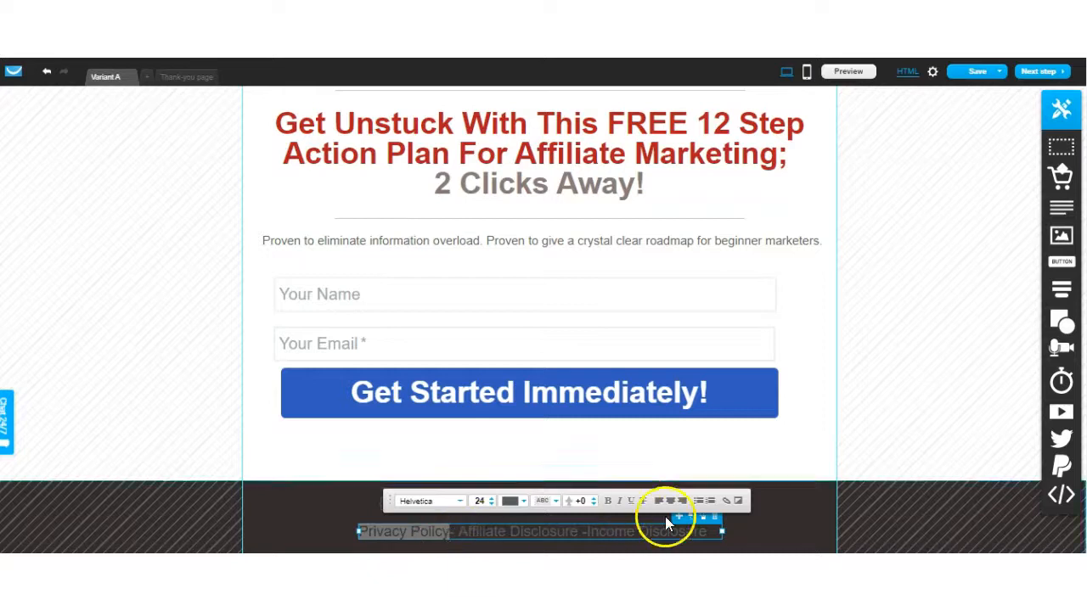
click(727, 502)
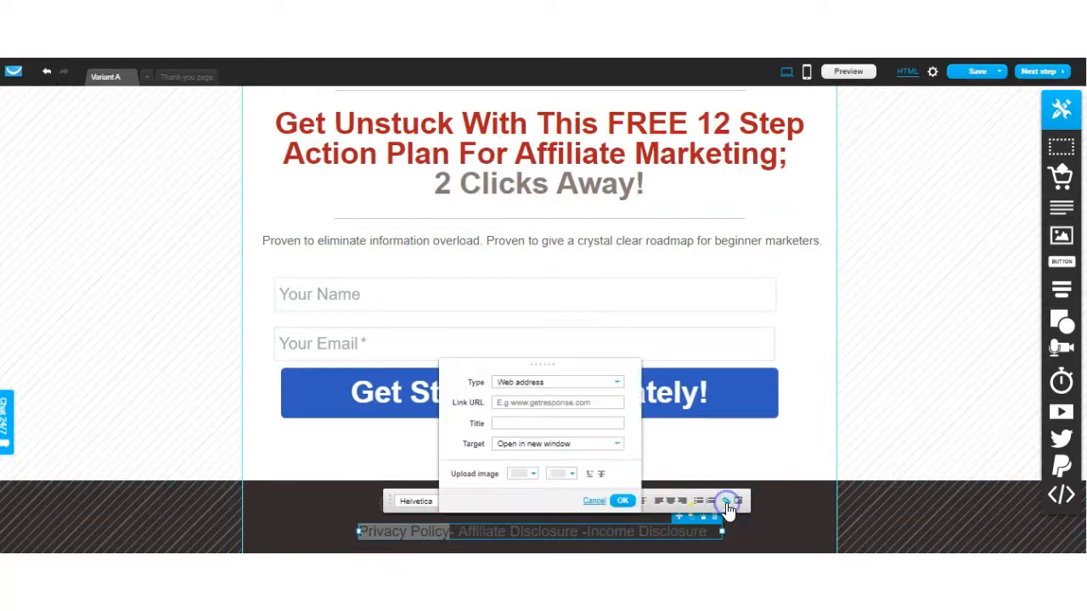
click(512, 403)
right_click(514, 404)
click(552, 273)
click(582, 444)
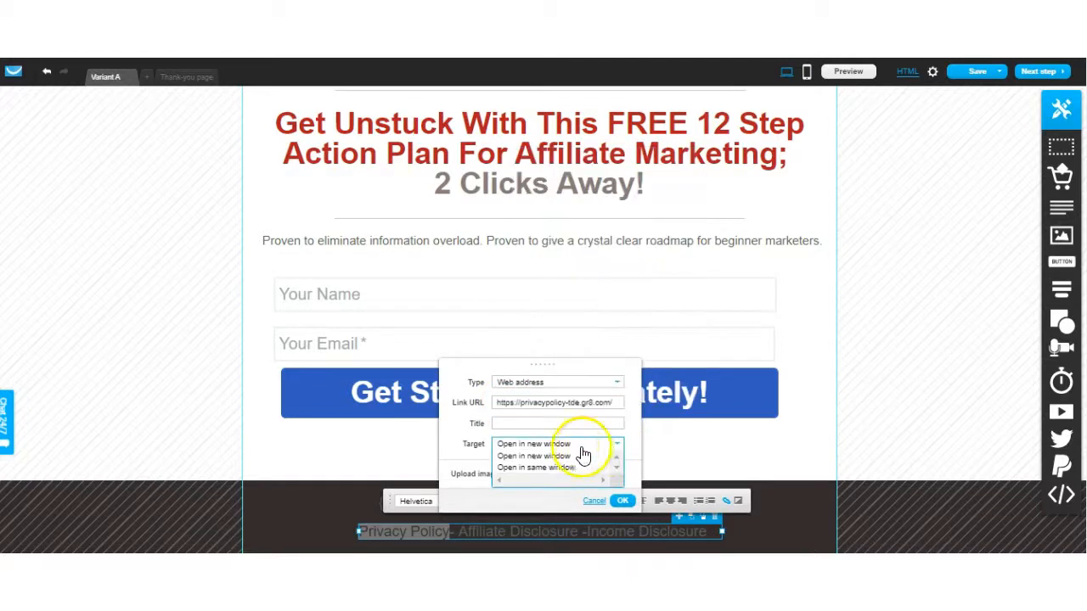
click(522, 454)
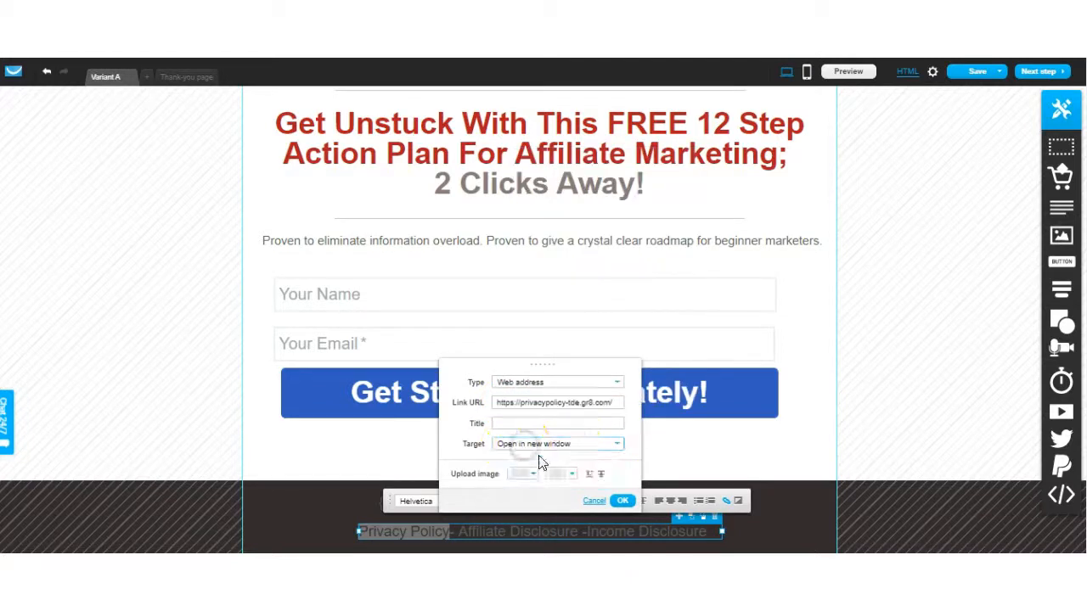
click(622, 501)
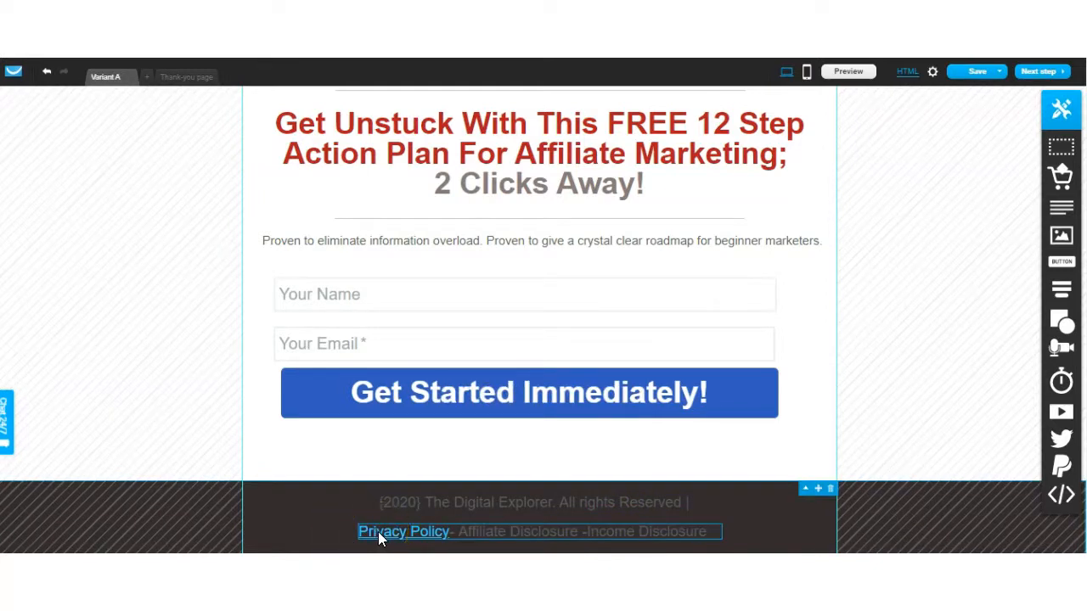
click(510, 532)
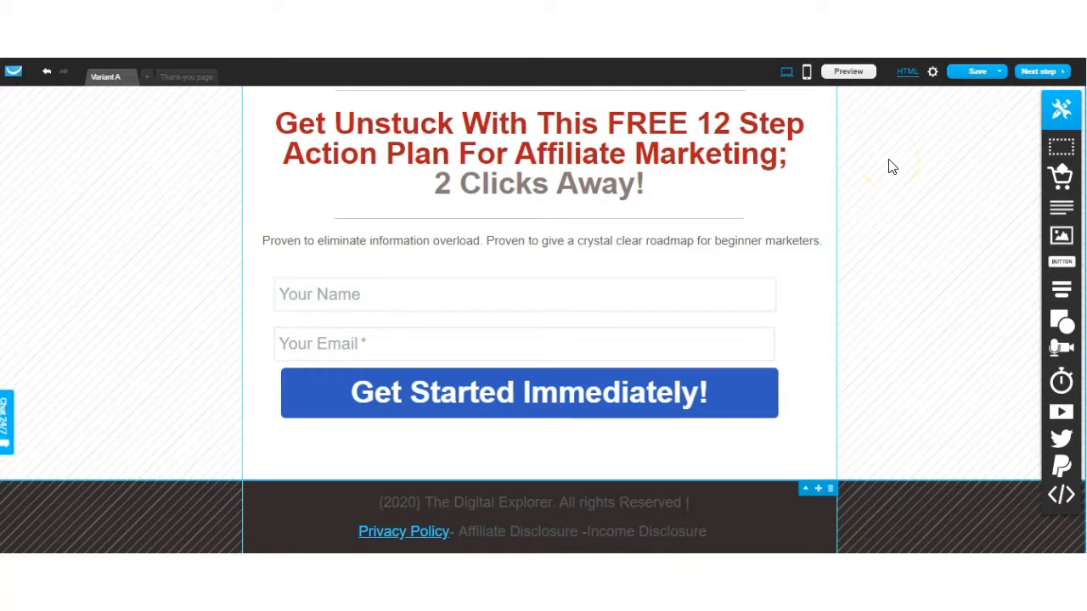
Turn on the cookies notification in the page settings.
click(933, 80)
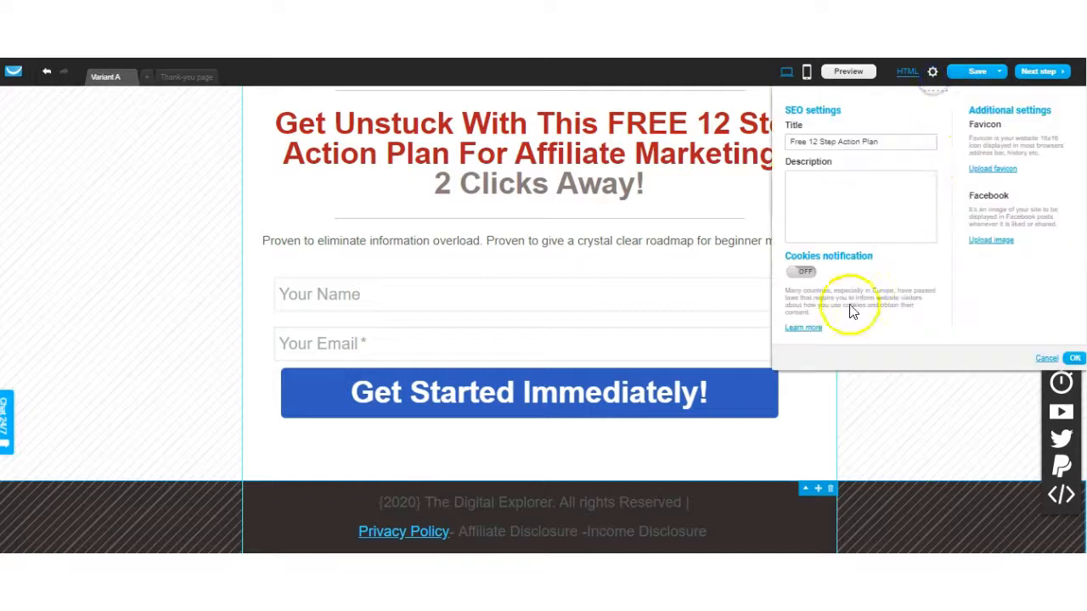
click(805, 272)
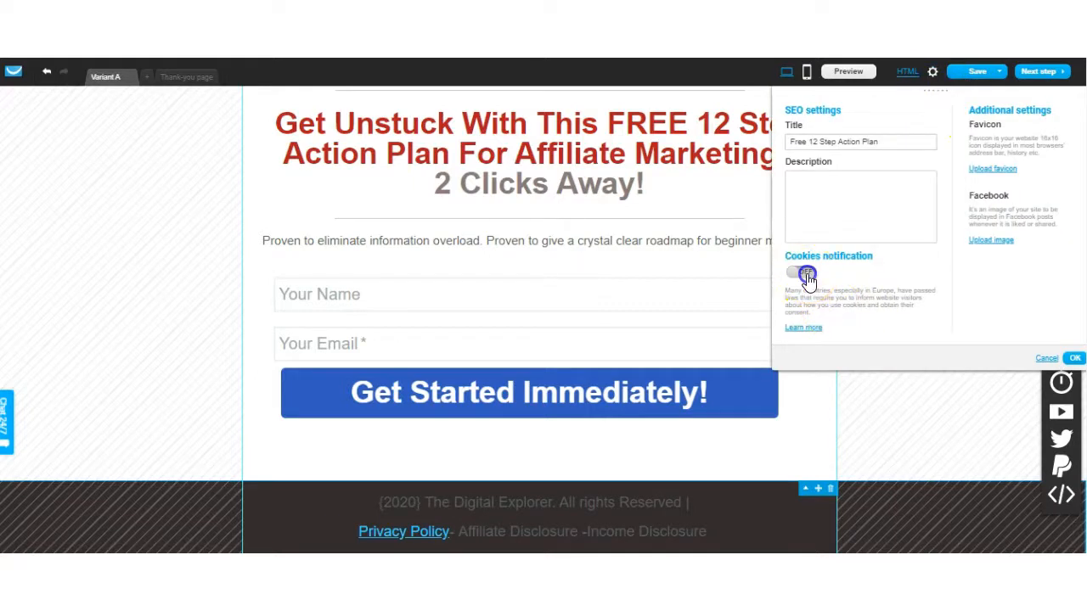
click(1076, 358)
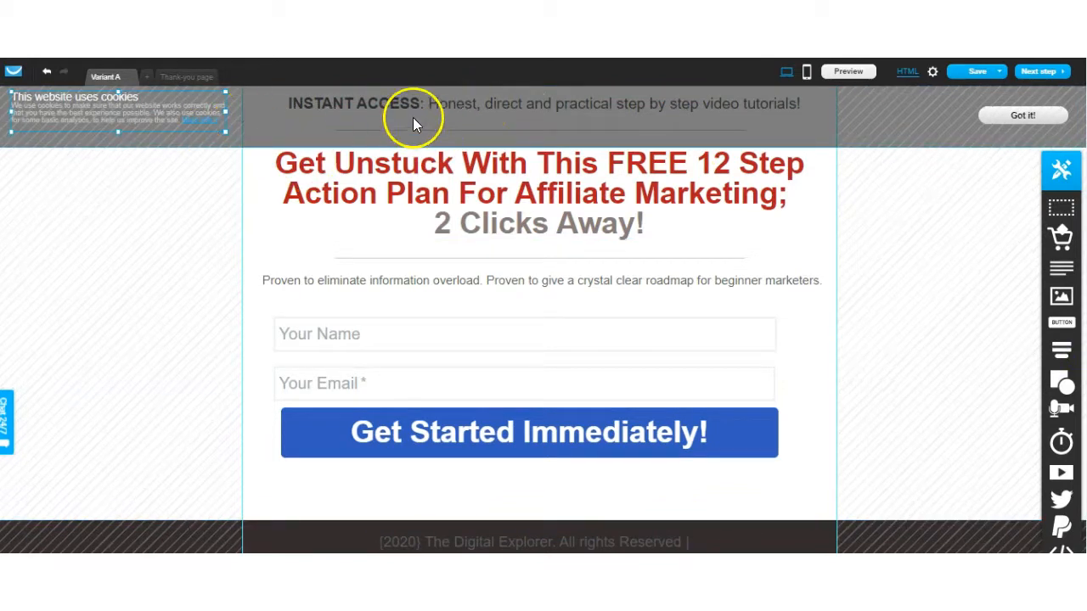
Widen the cookies notification text to span the page's content column and reduce its height from above.
drag(224, 111, 796, 112)
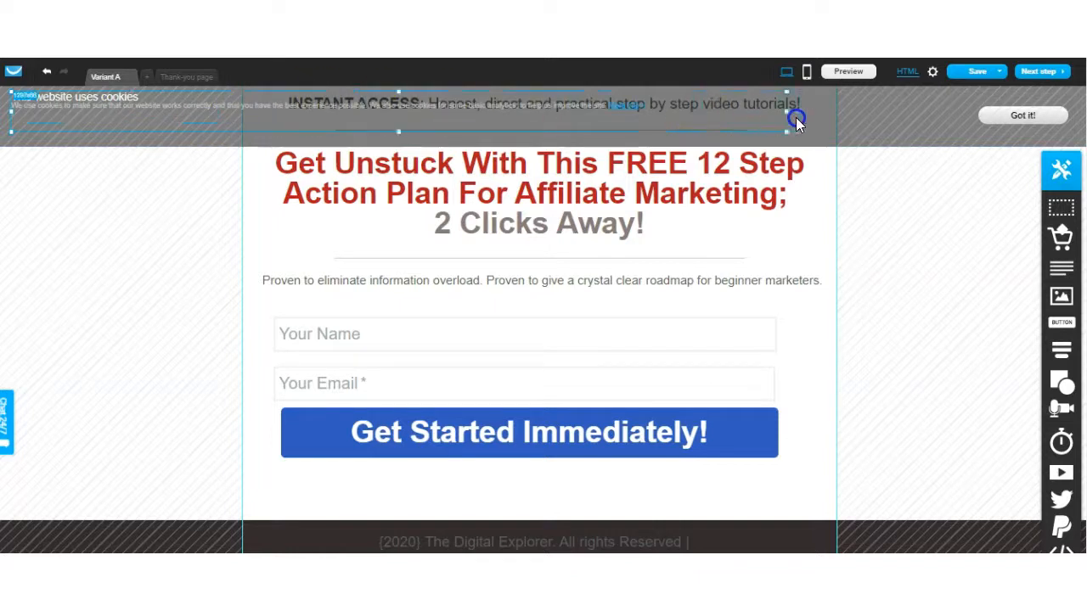
drag(12, 112, 275, 119)
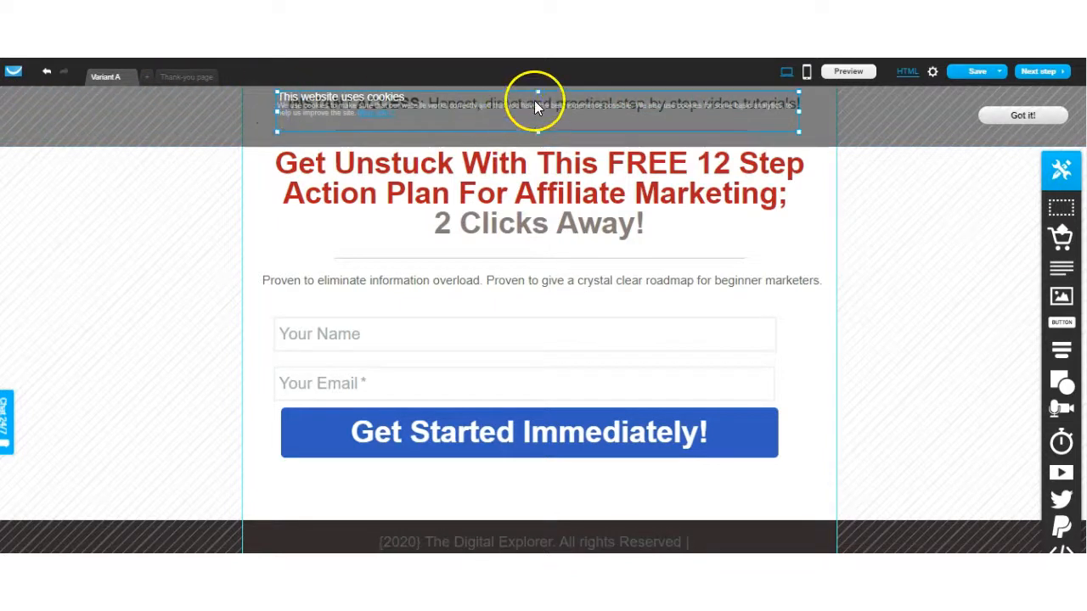
drag(538, 93, 544, 108)
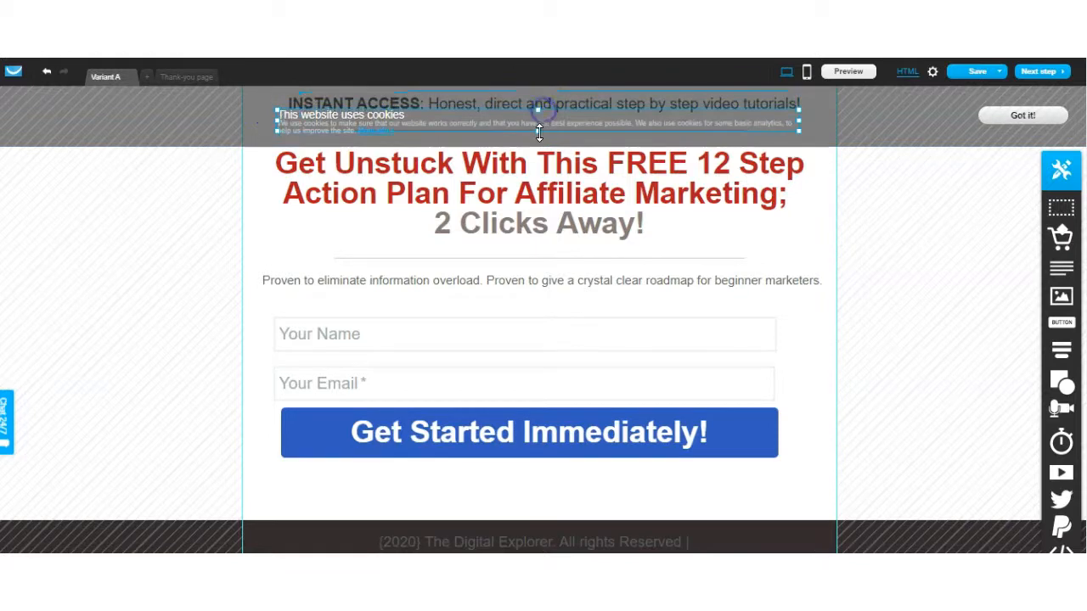
Turn off the cookies notification in the page settings.
click(932, 71)
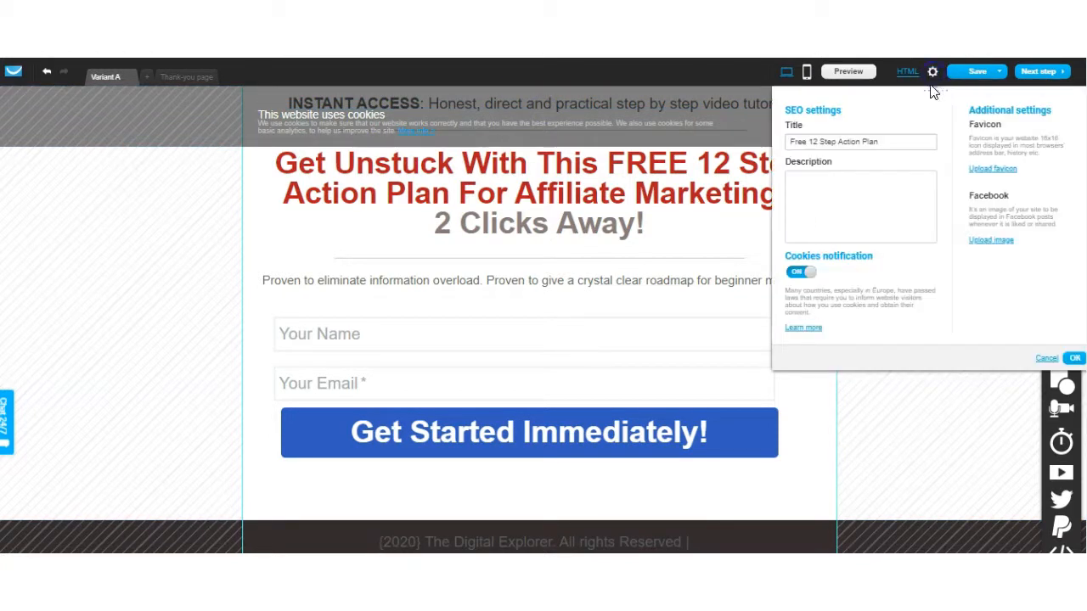
click(798, 272)
scroll(546, 194, down, 1)
scroll(552, 204, up, 1)
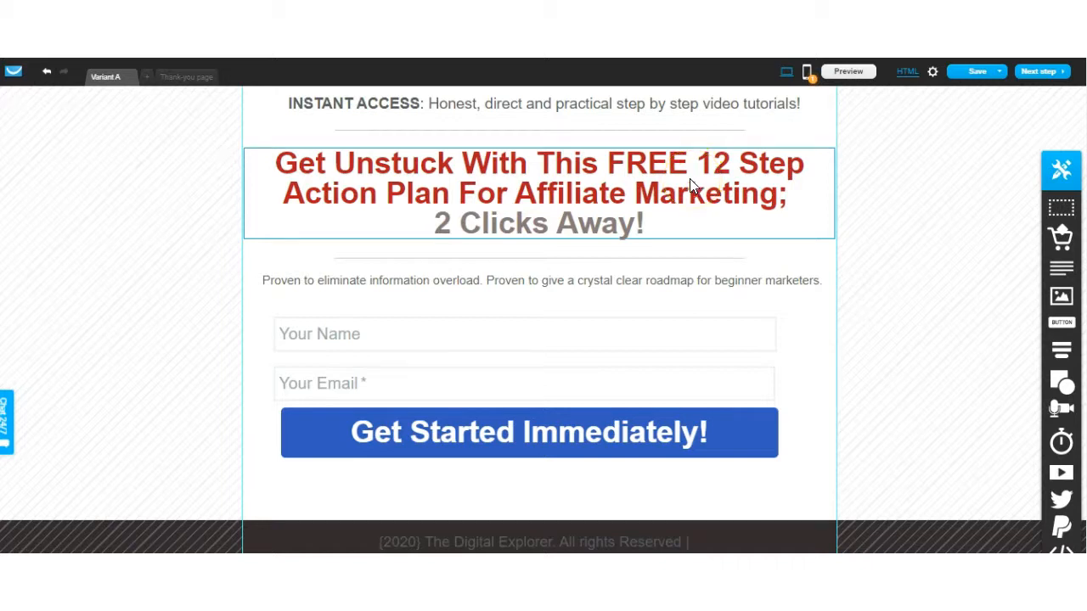
Examine the page's mobile layout, including the headline, form fields, button and footer, and compare it with the desktop layout.
click(807, 74)
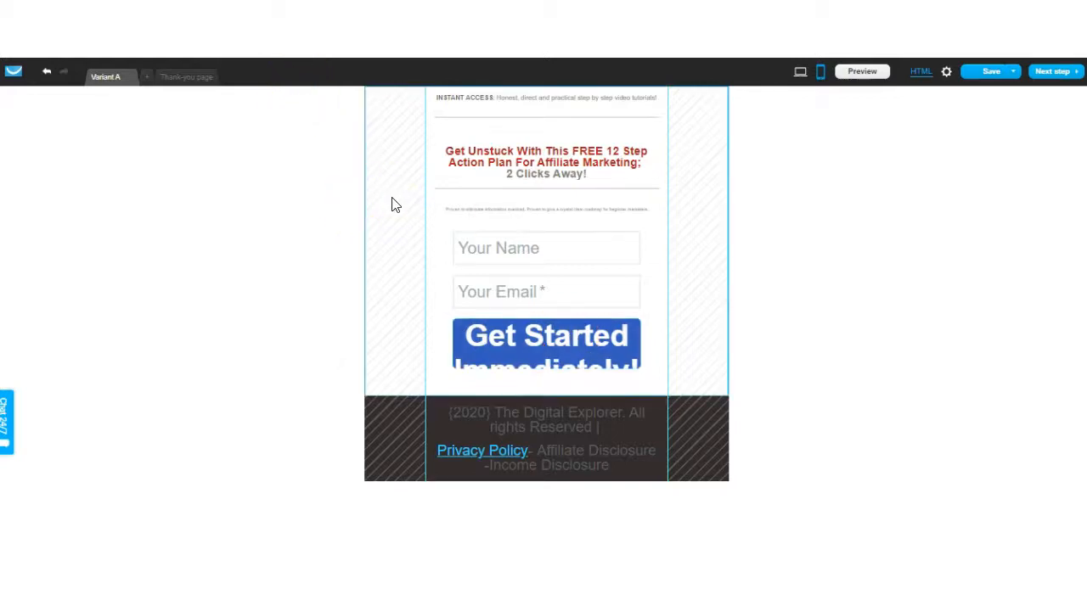
click(536, 206)
click(594, 346)
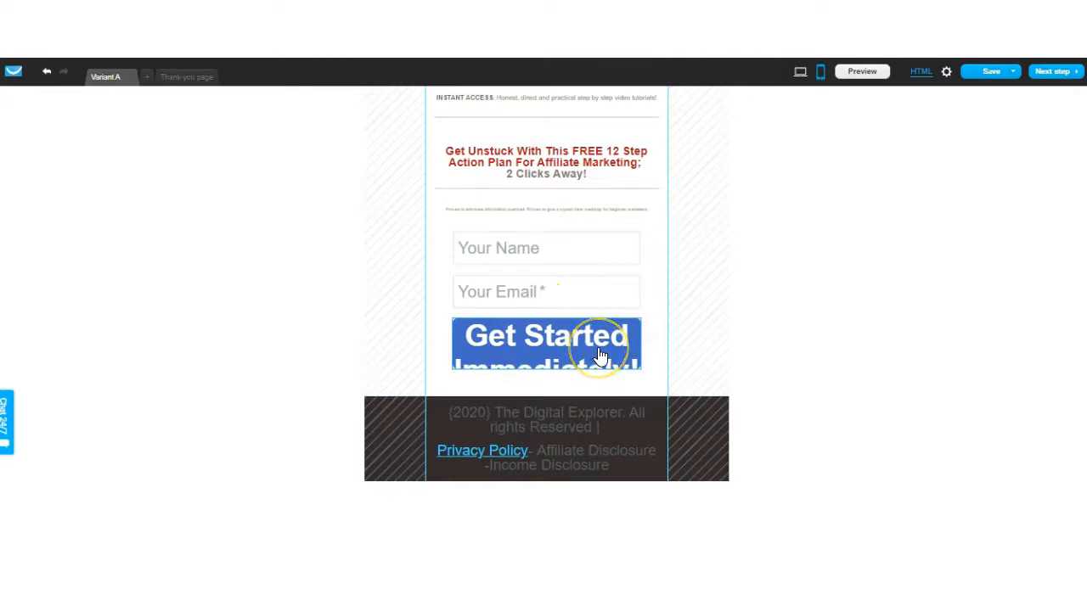
click(606, 299)
click(532, 164)
click(568, 455)
click(447, 359)
click(465, 185)
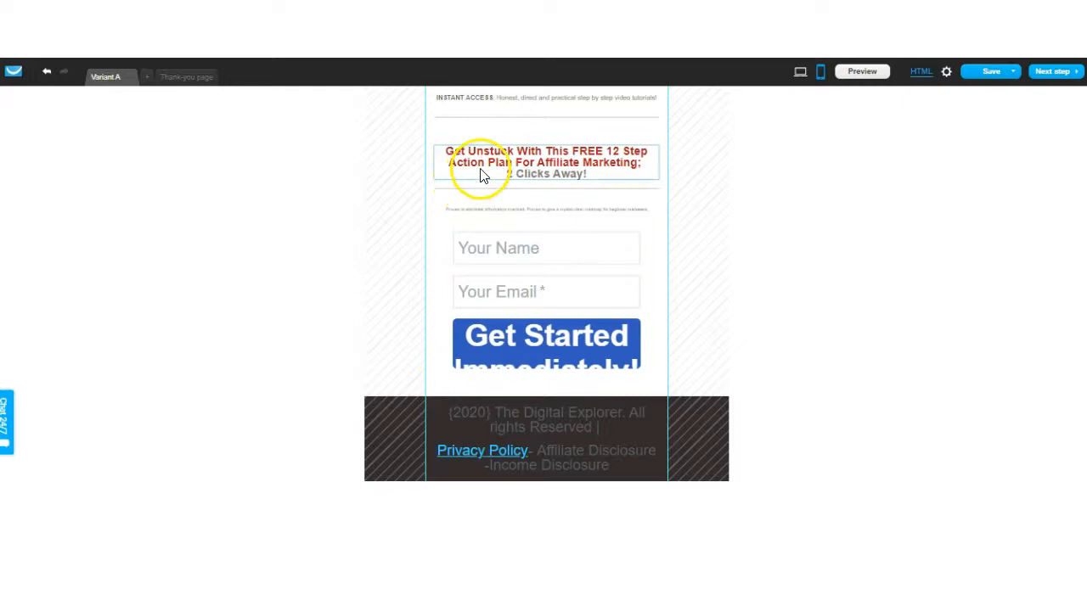
click(636, 144)
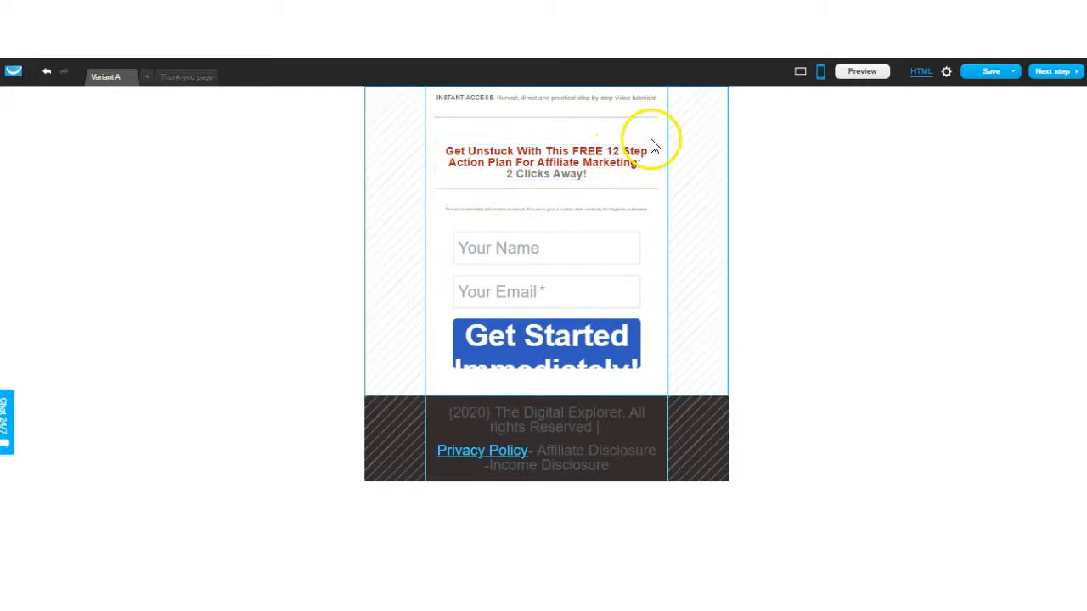
click(800, 73)
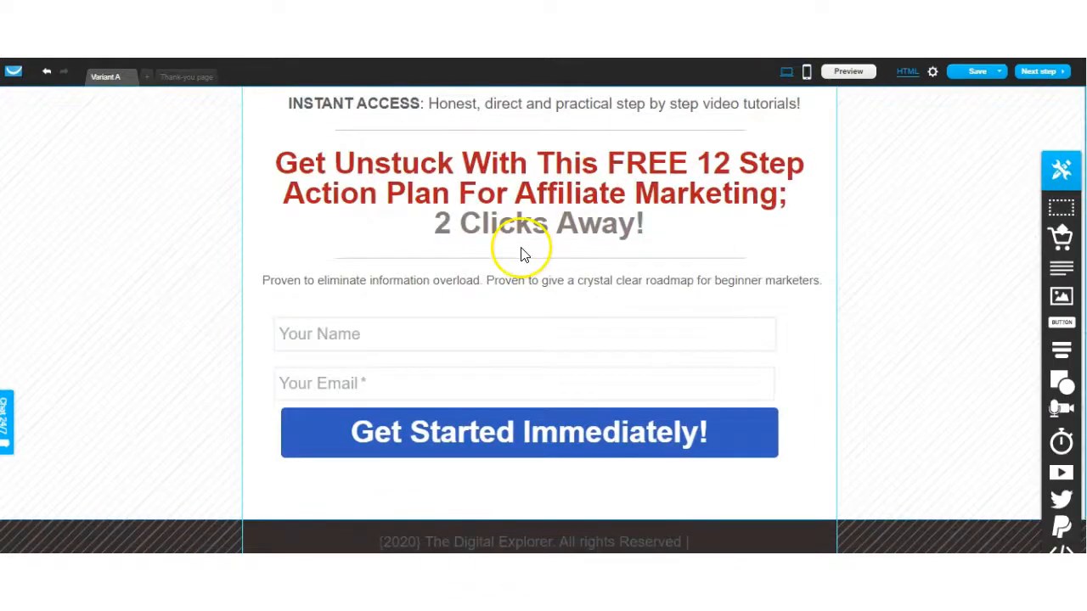
click(554, 249)
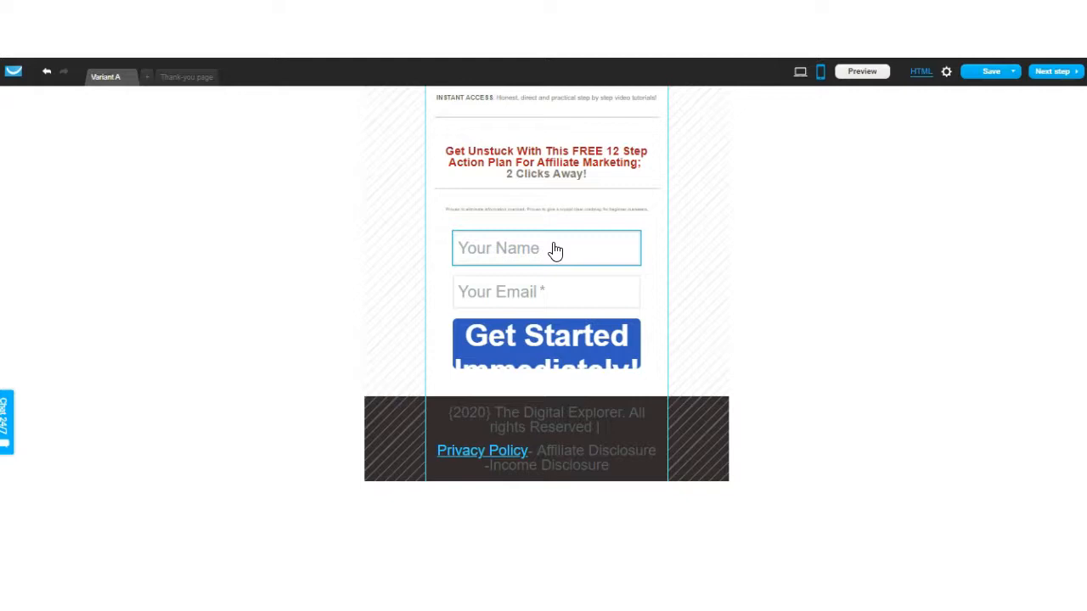
click(430, 197)
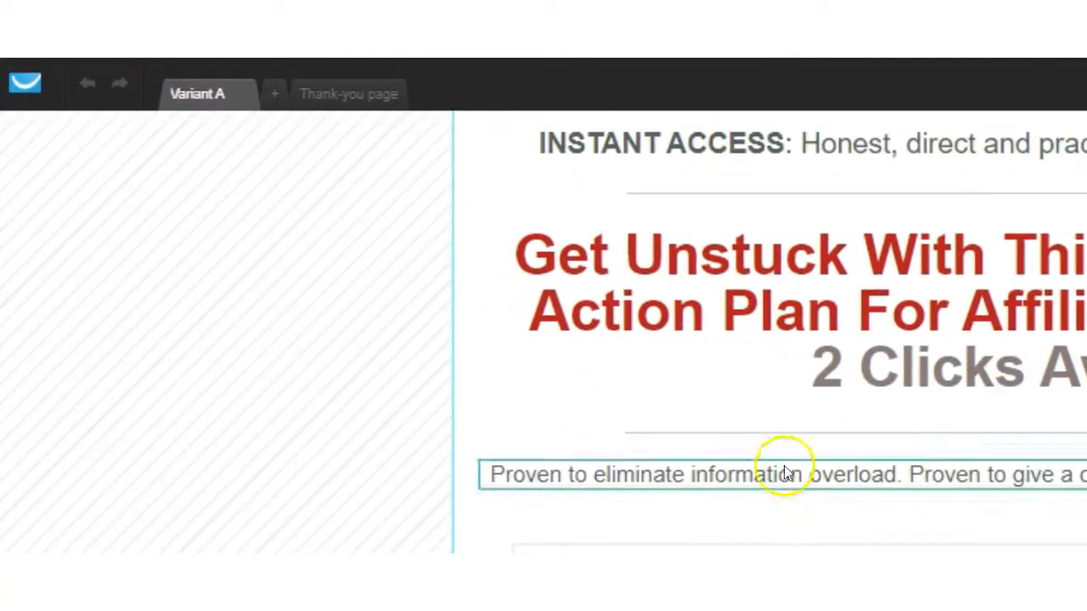
Add two more variants of the landing page and compare the first two variants.
click(274, 96)
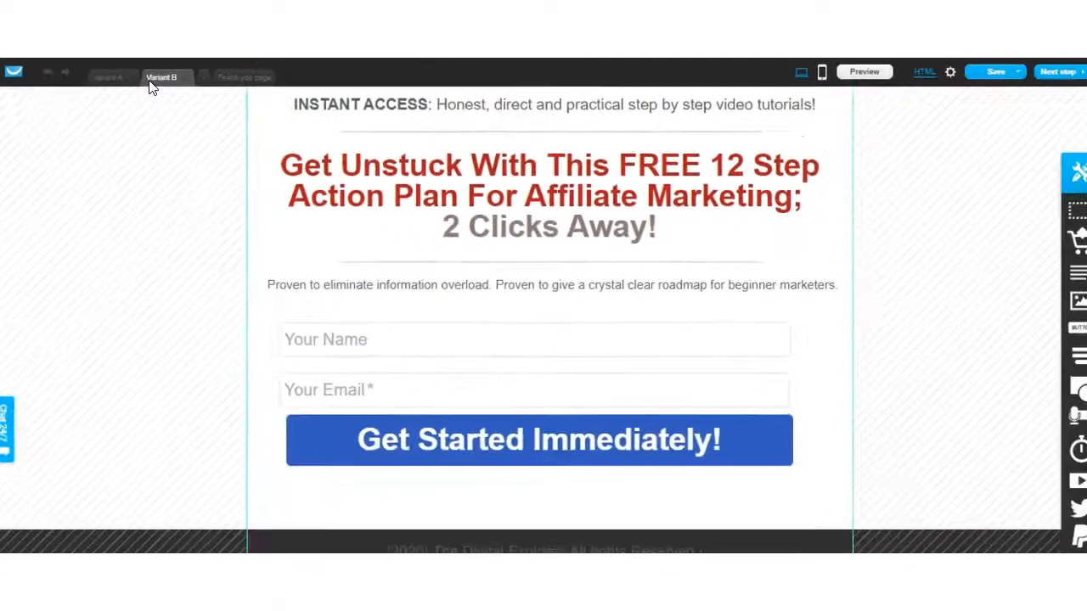
click(200, 77)
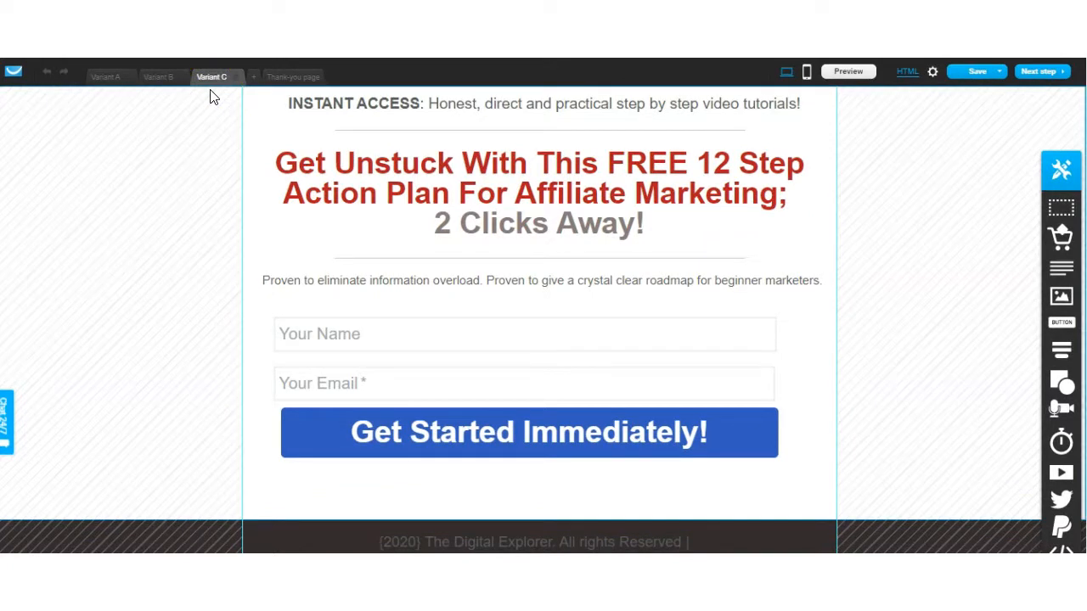
click(110, 77)
click(391, 167)
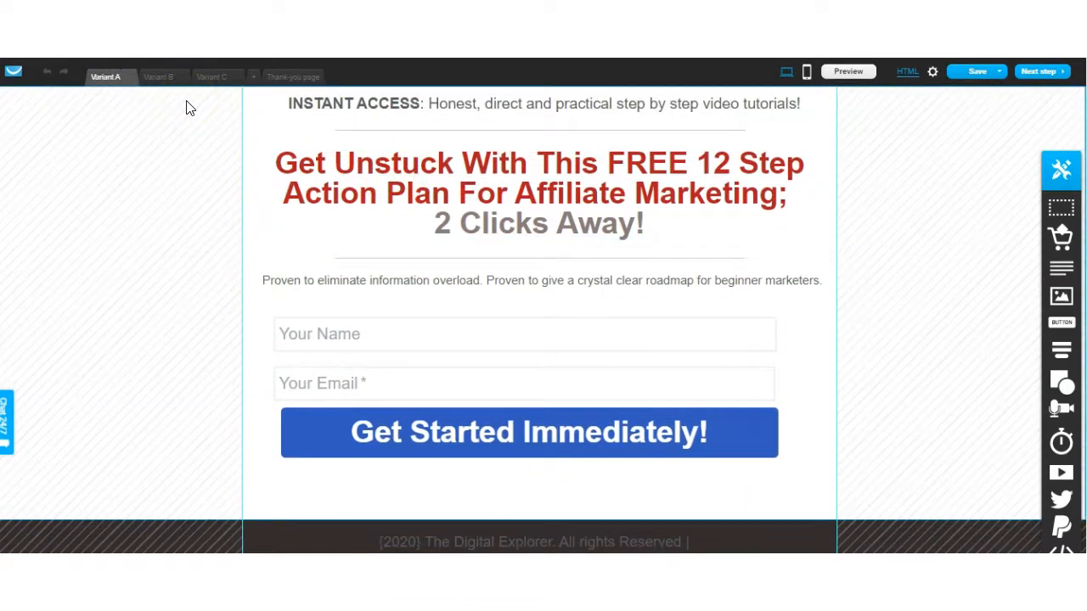
click(360, 284)
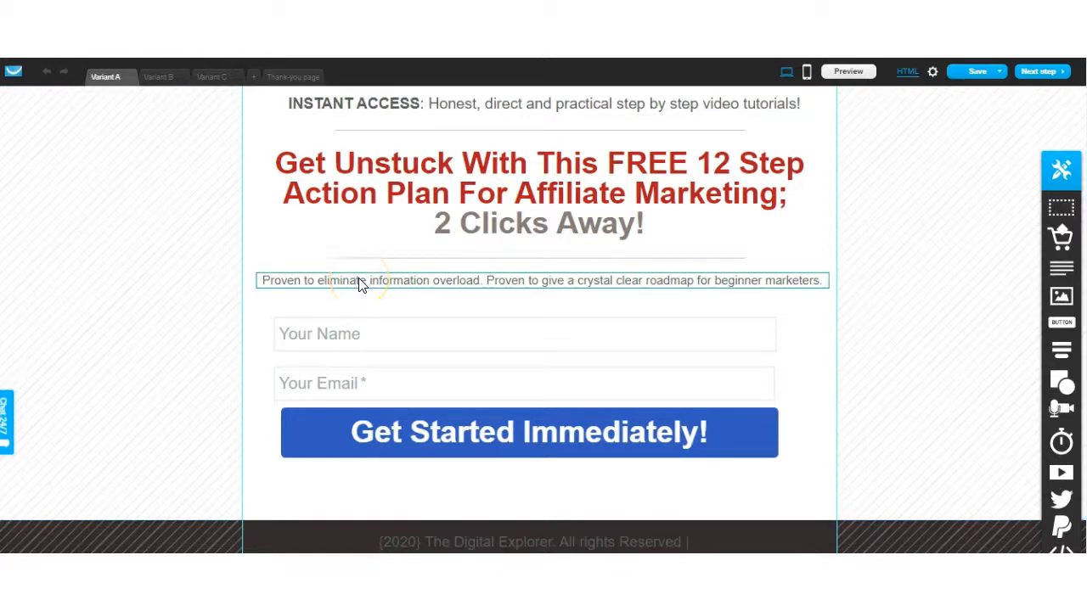
click(161, 78)
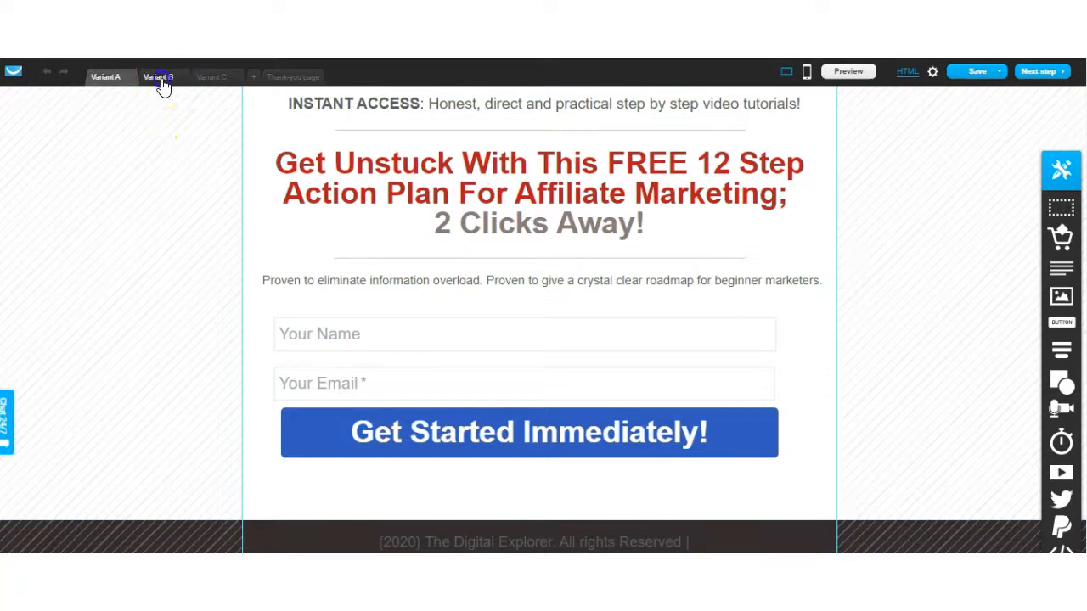
click(628, 333)
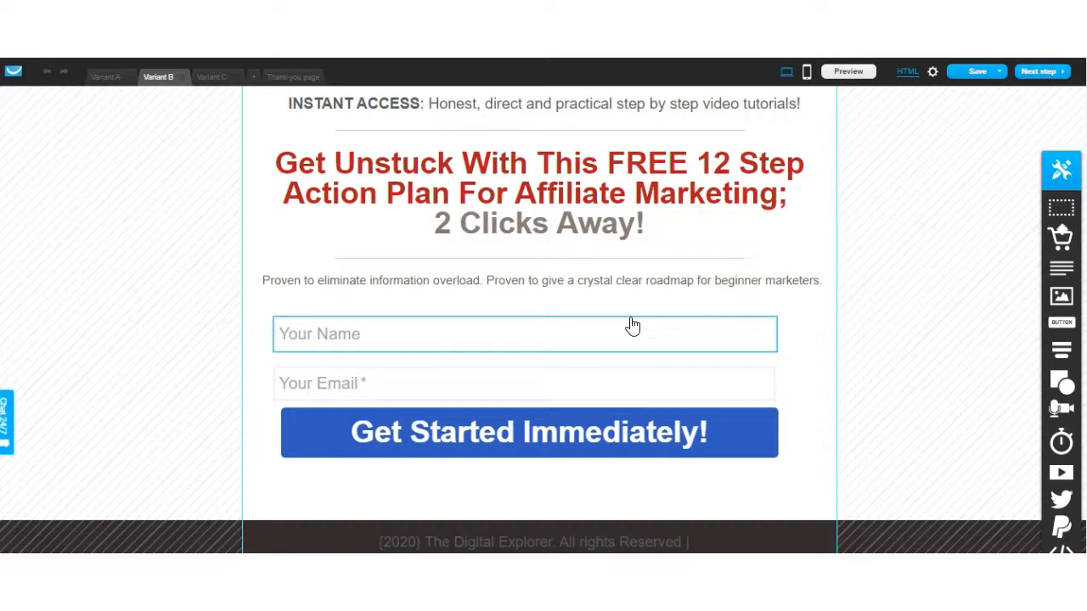
Examine the default thank-you page and its download button, and recheck the first variant down to its footer links.
click(301, 165)
click(302, 78)
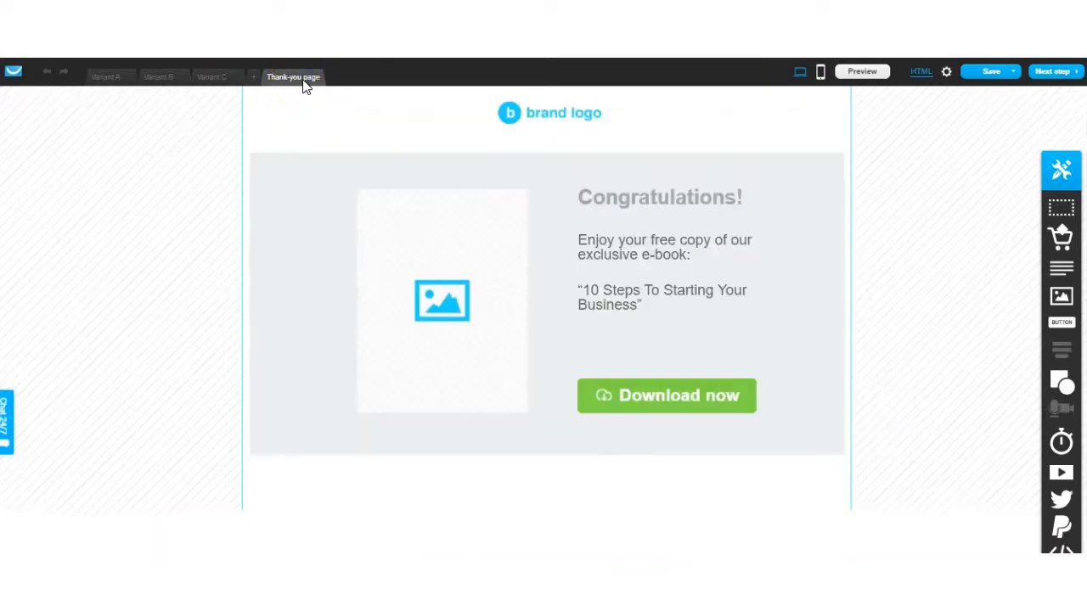
click(649, 409)
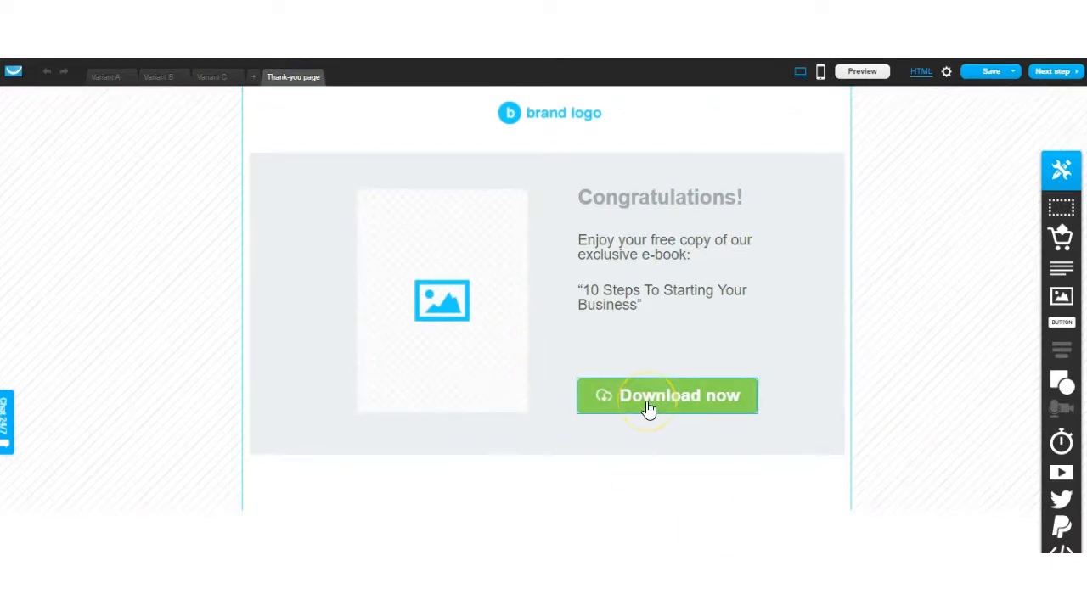
click(657, 406)
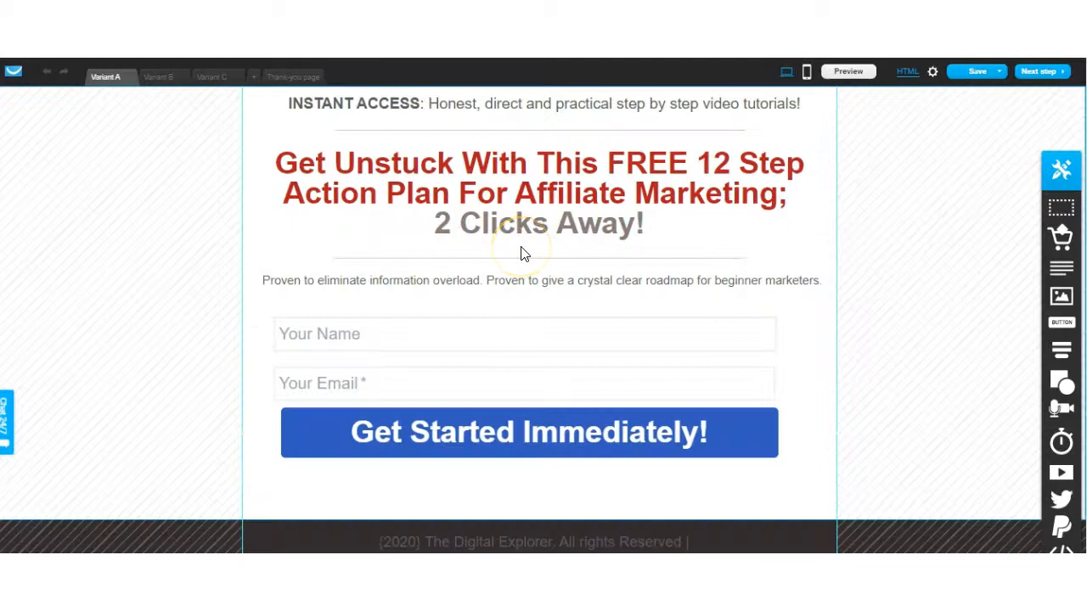
click(807, 72)
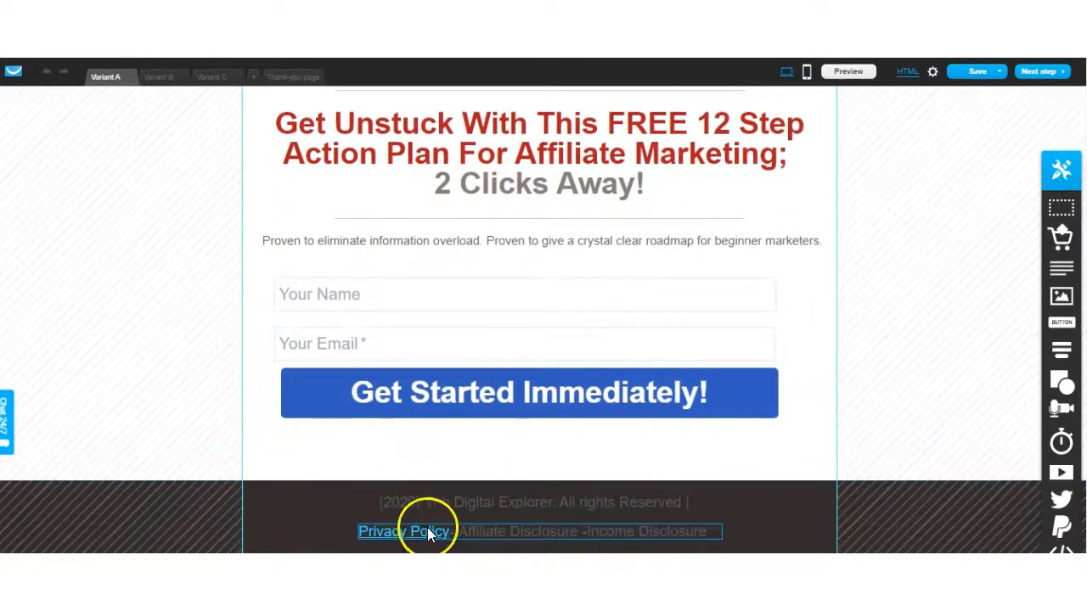
scroll(899, 255, up, 1)
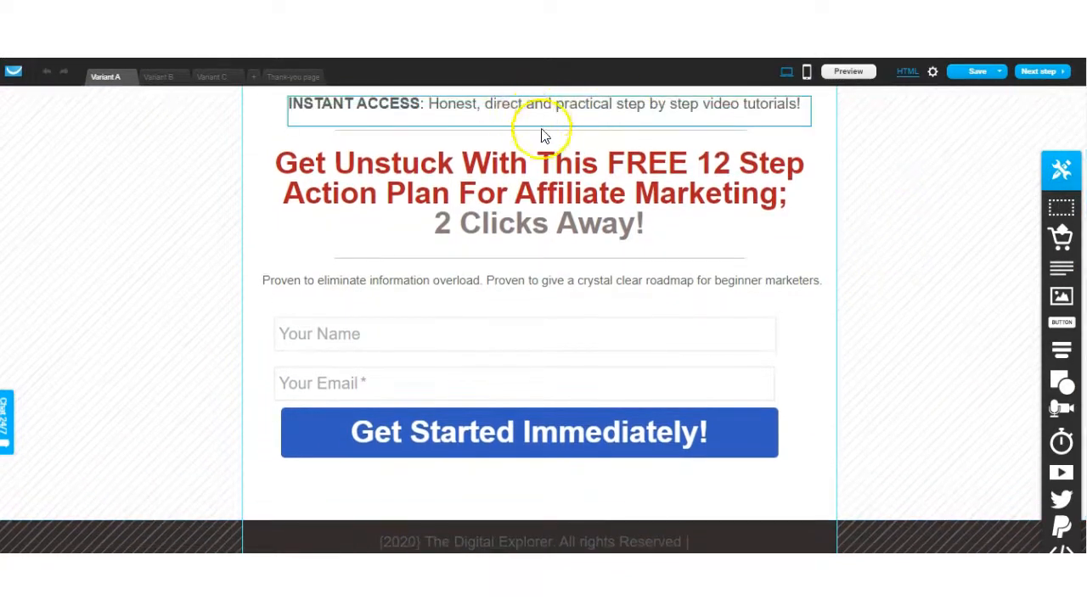
Proceed to the landing page settings and set the page URL to the subdomain 12stepplan on gr8.com.
click(1046, 73)
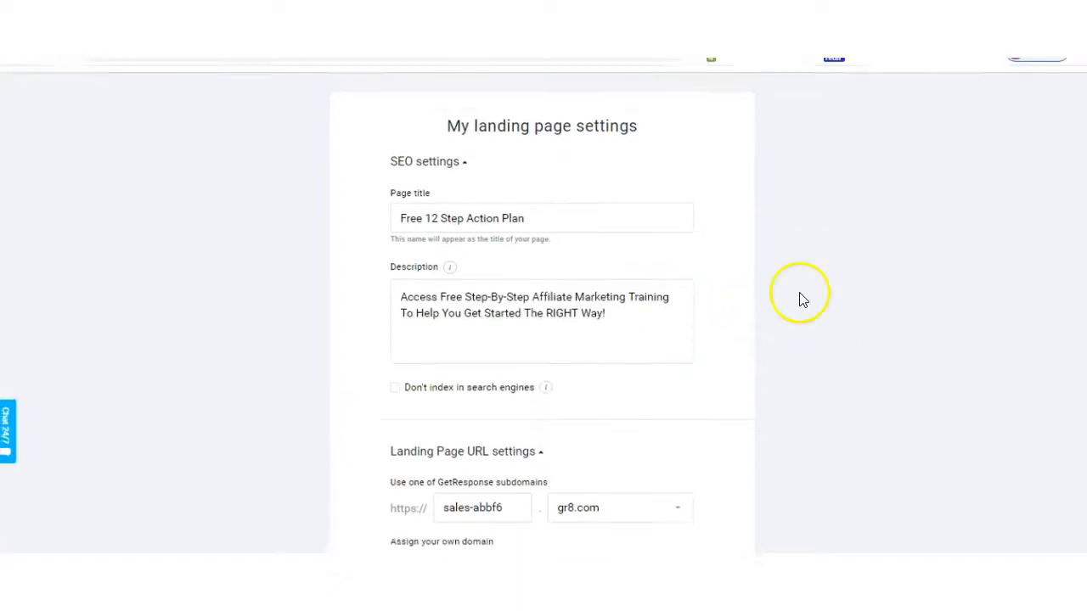
scroll(799, 299, down, 1)
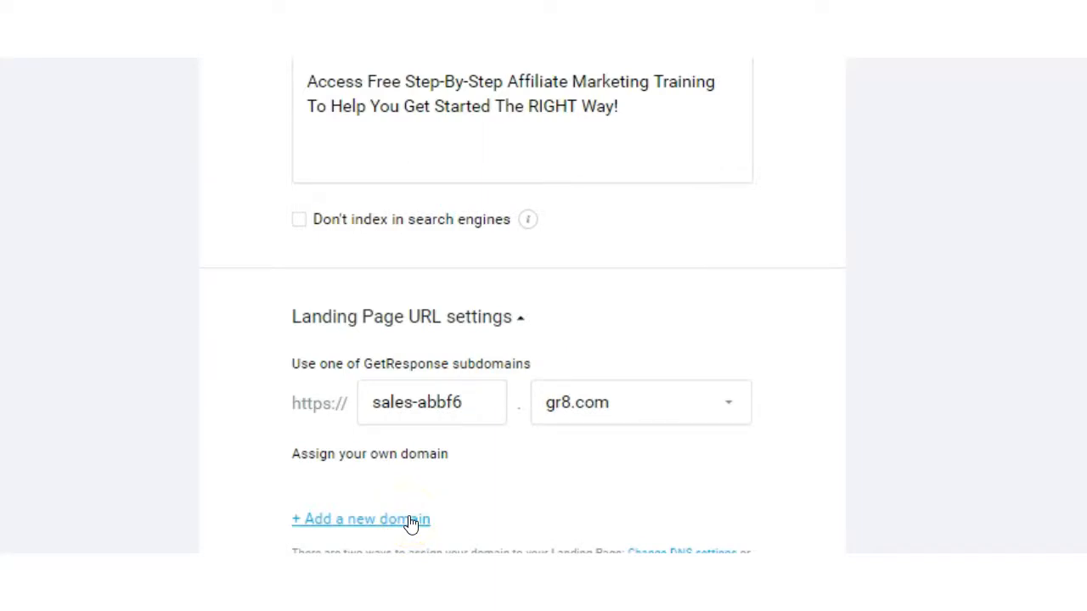
triple_click(469, 405)
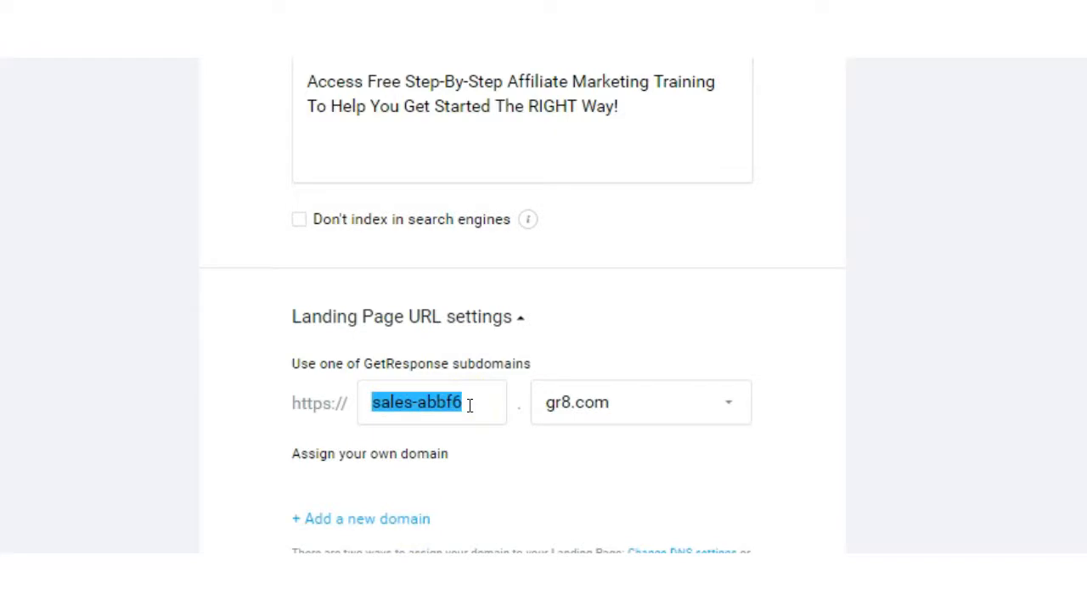
click(407, 405)
text(12stepplan)
click(728, 404)
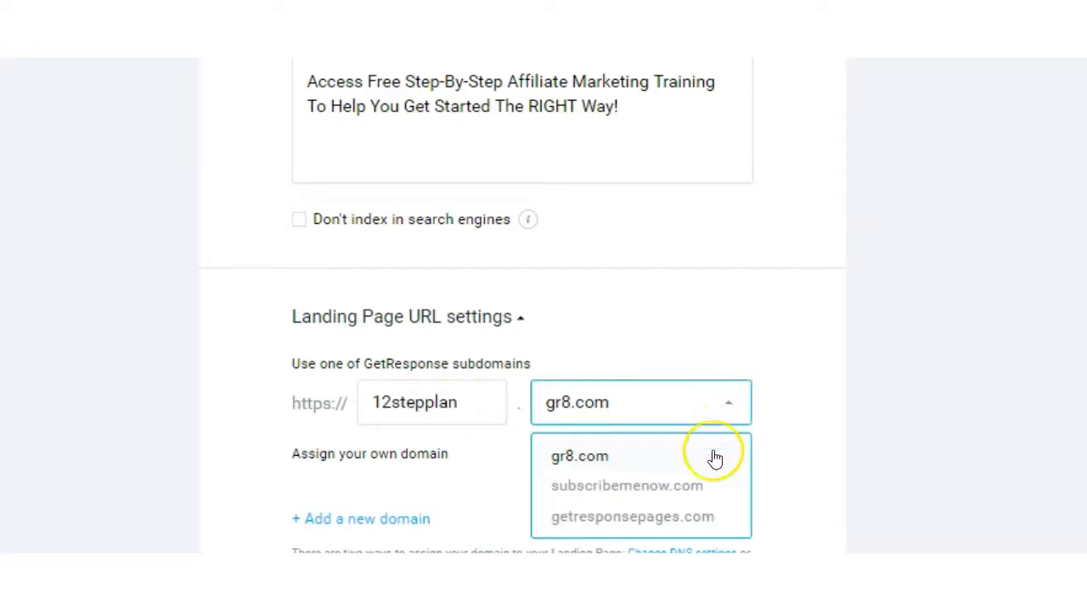
click(577, 462)
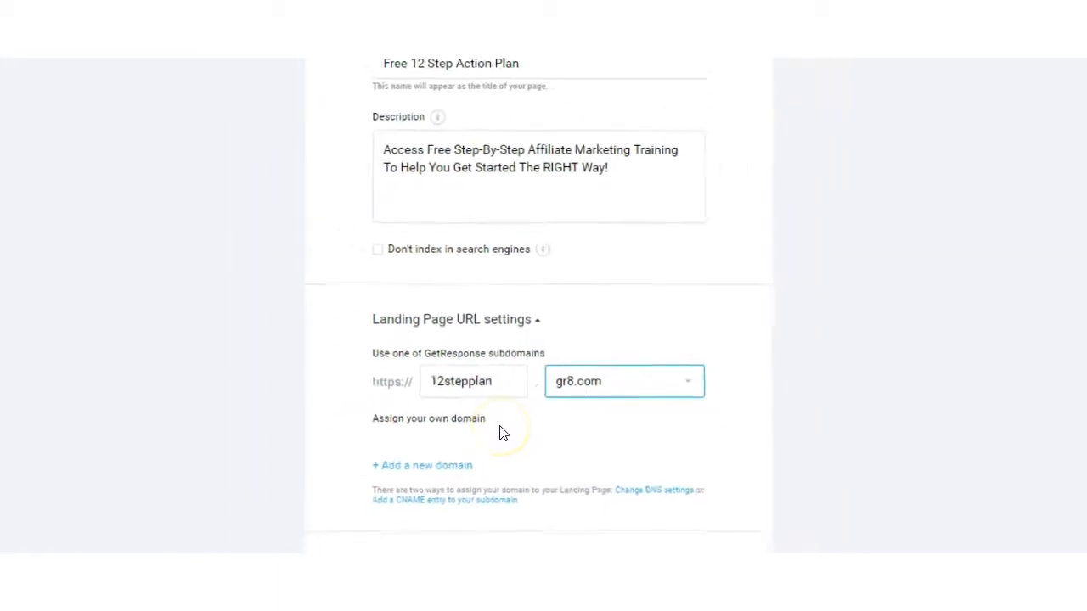
Open the form for adding a new domain and dismiss it without entering a domain.
scroll(594, 416, down, 2)
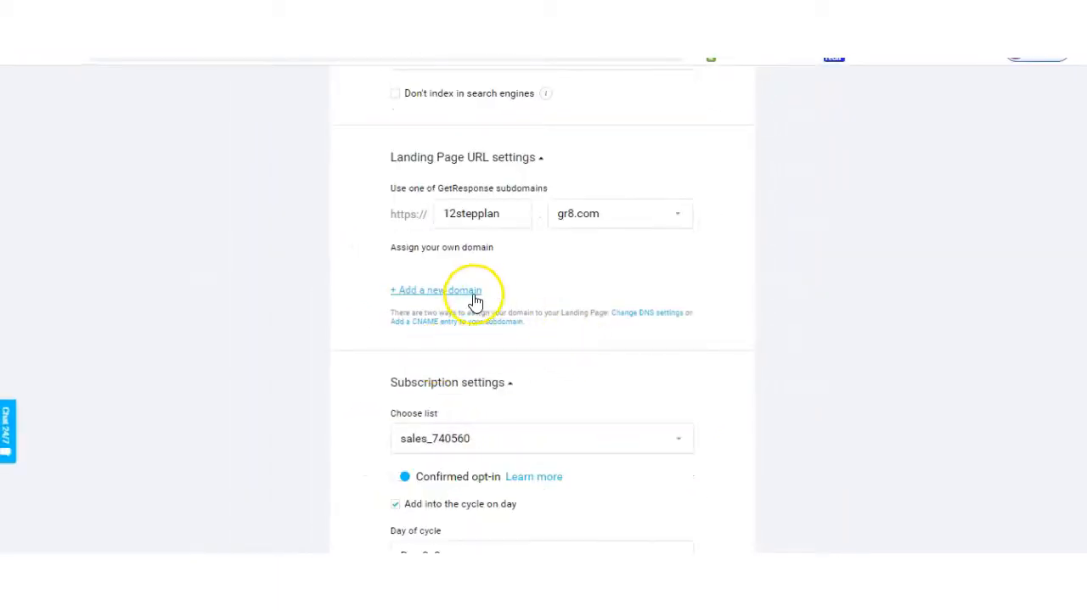
click(473, 294)
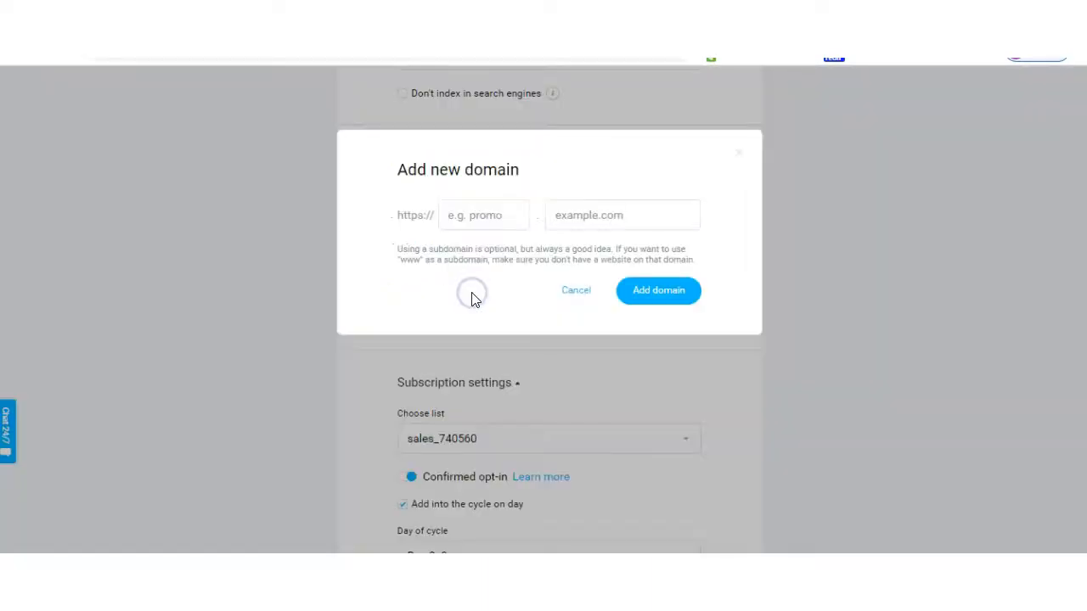
click(473, 365)
scroll(473, 368, down, 2)
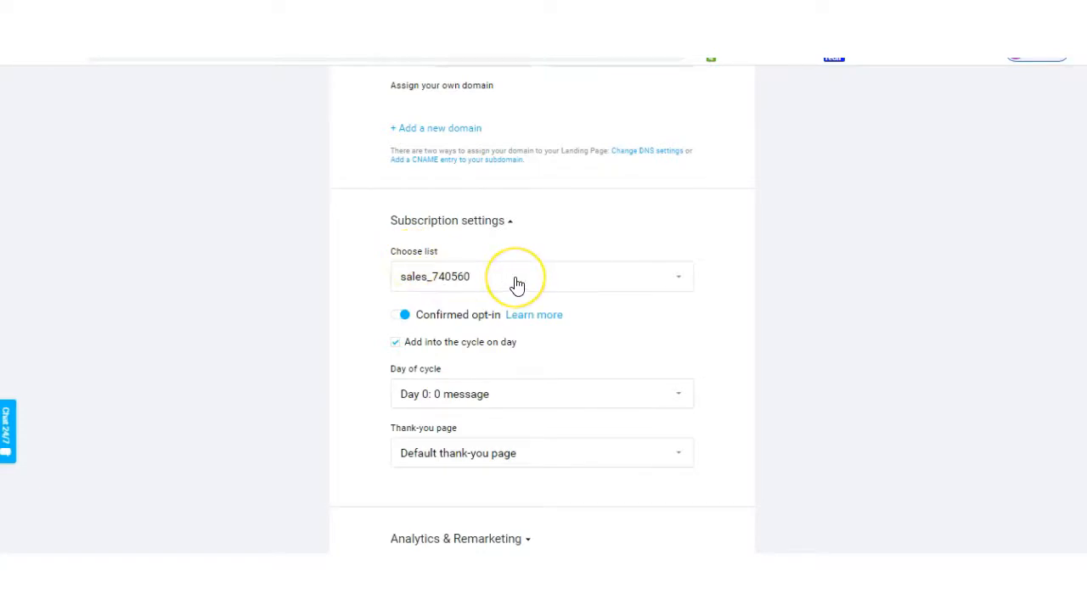
click(683, 404)
scroll(680, 380, down, 1)
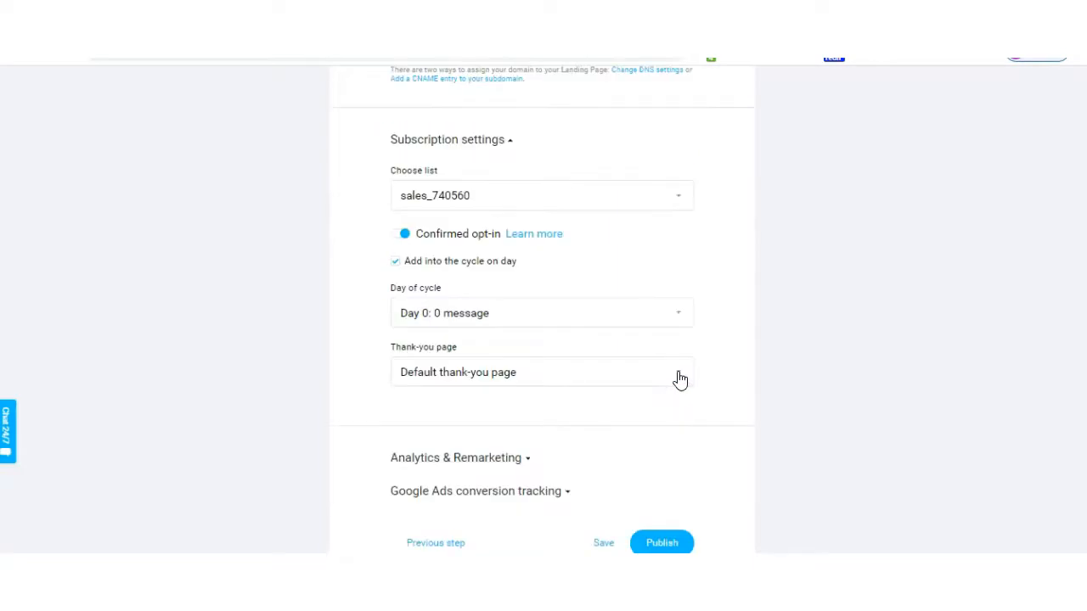
click(680, 380)
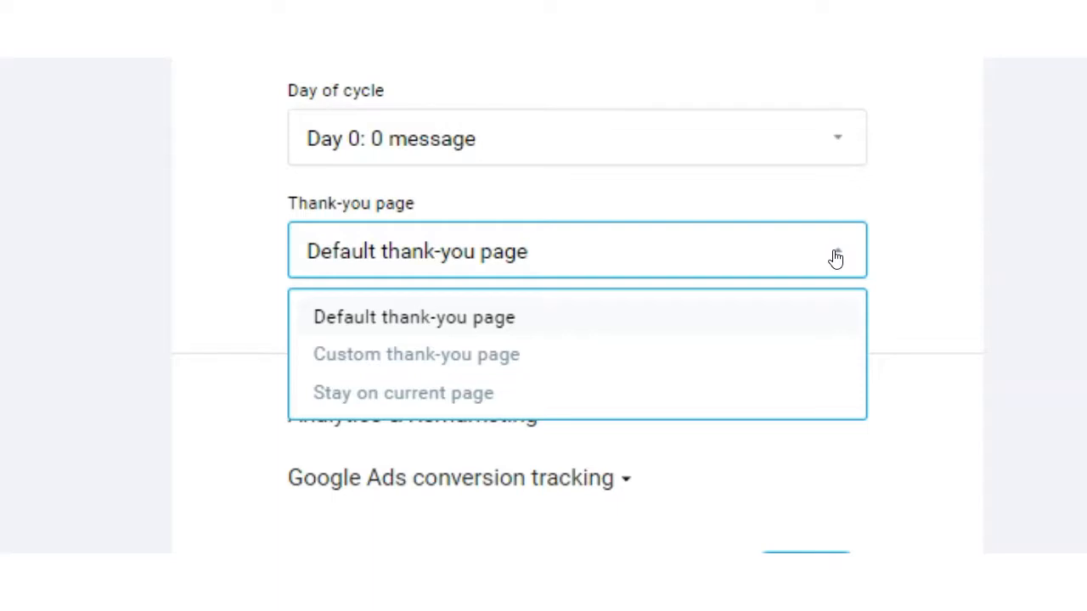
click(515, 368)
click(440, 359)
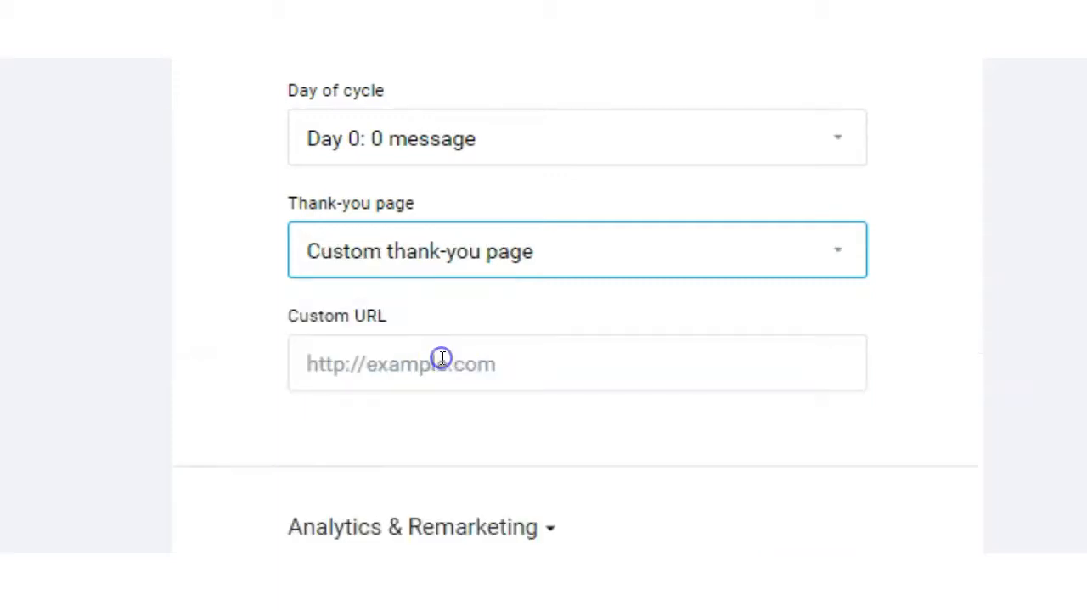
click(914, 424)
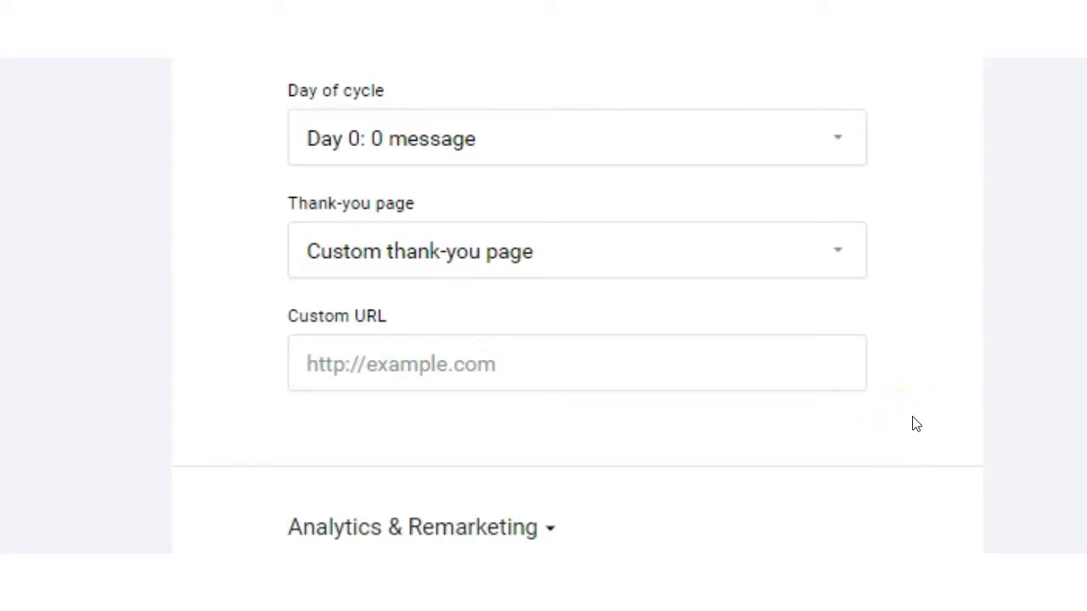
click(626, 366)
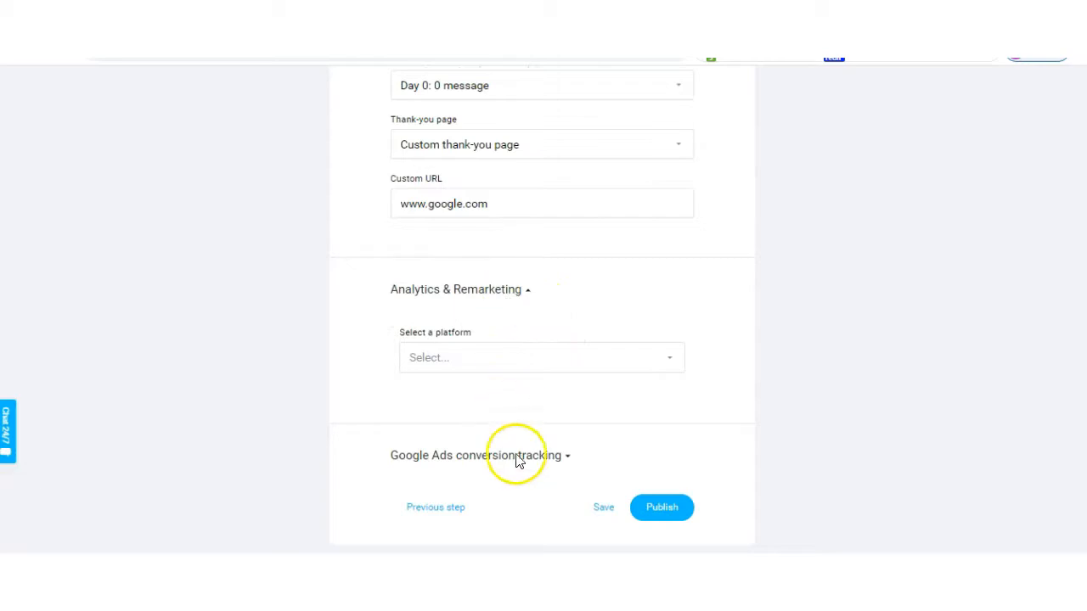
Examine the Google Ads conversion tracking fields and the available analytics and remarketing platforms.
click(524, 467)
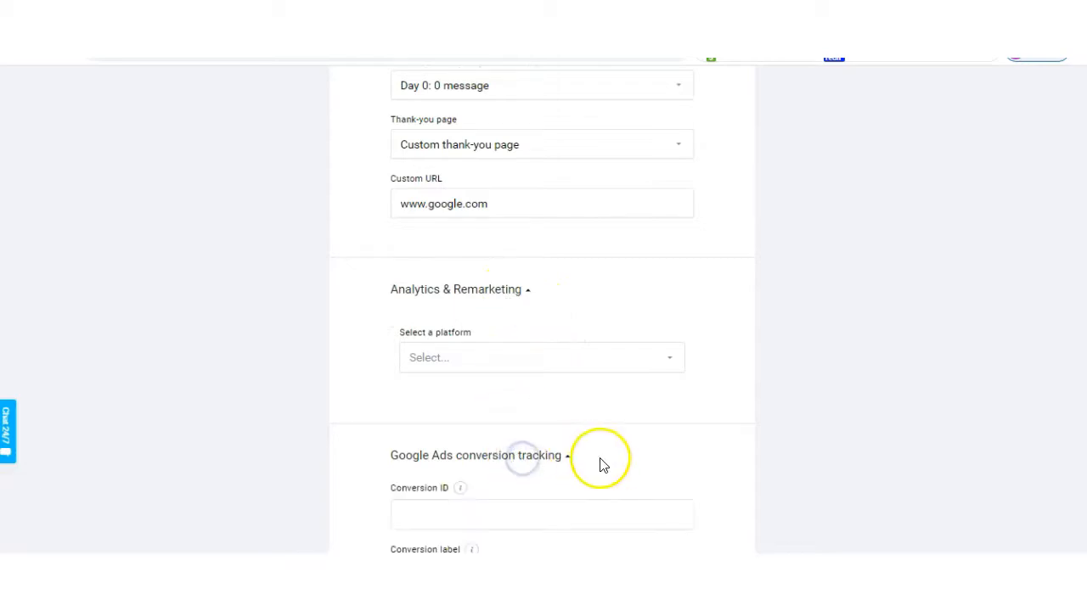
scroll(638, 457, down, 1)
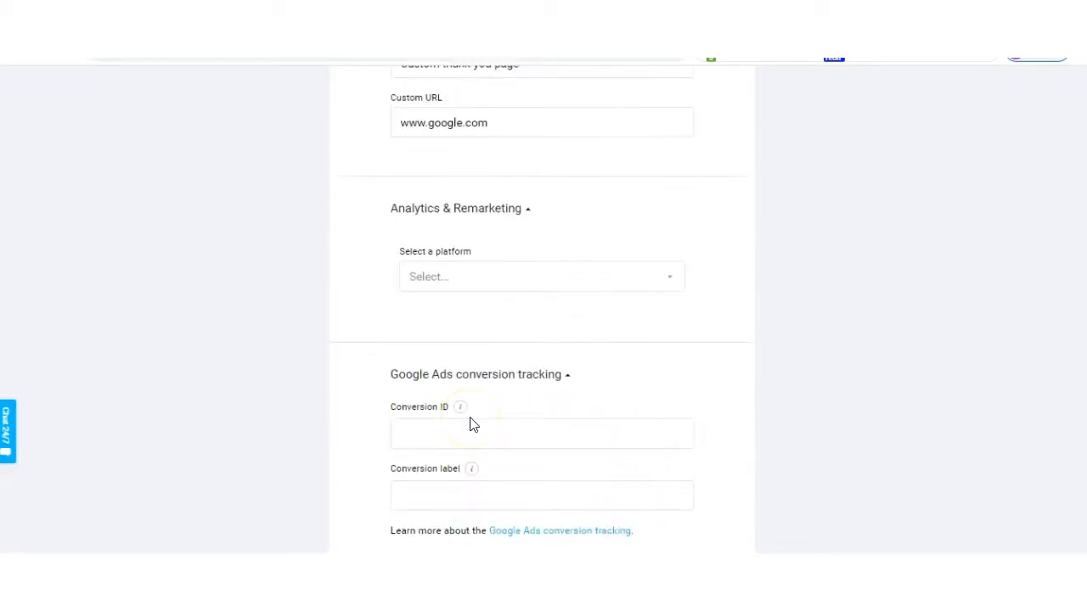
click(662, 285)
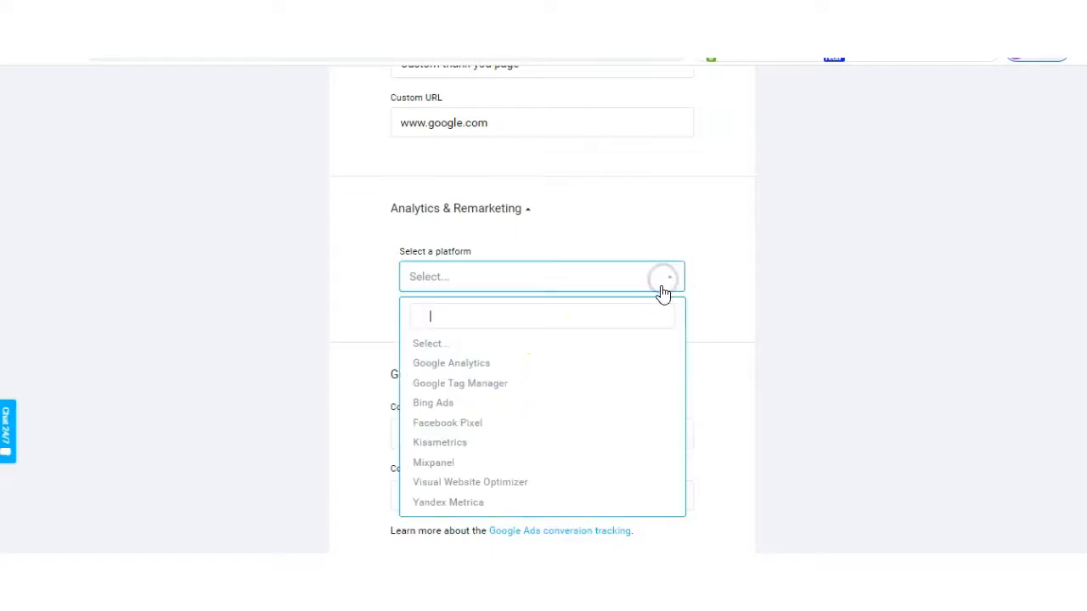
click(748, 339)
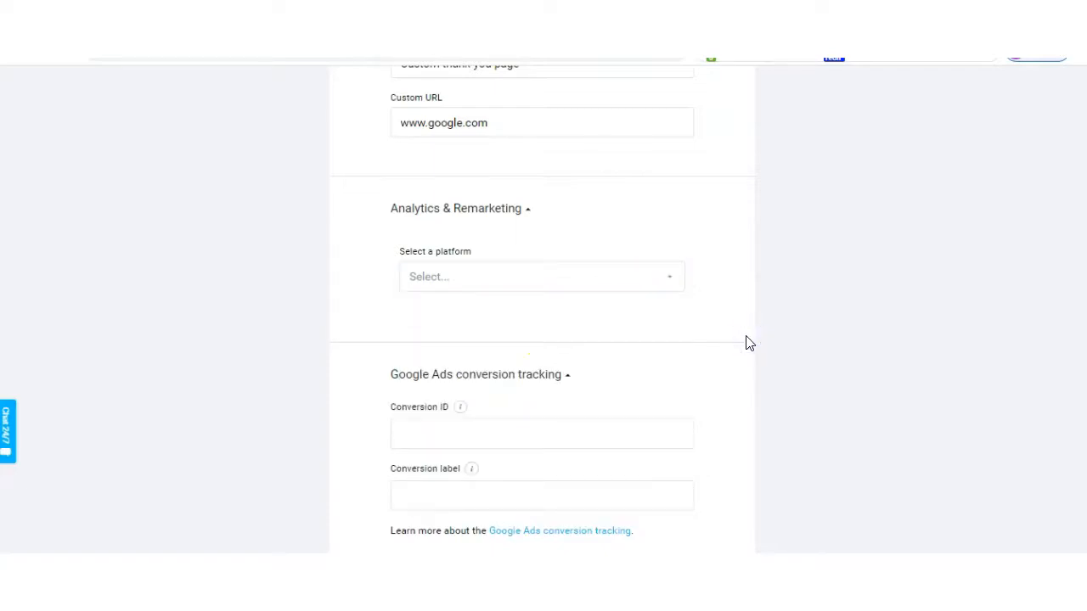
scroll(749, 343, down, 1)
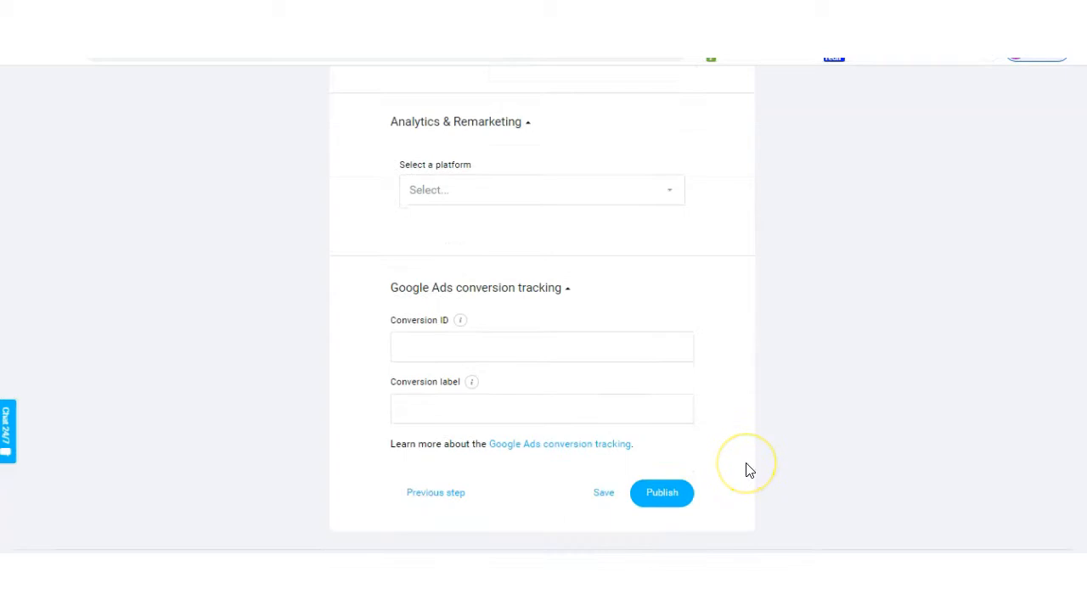
Publish the landing page and review the live version online down to its footer links.
click(680, 495)
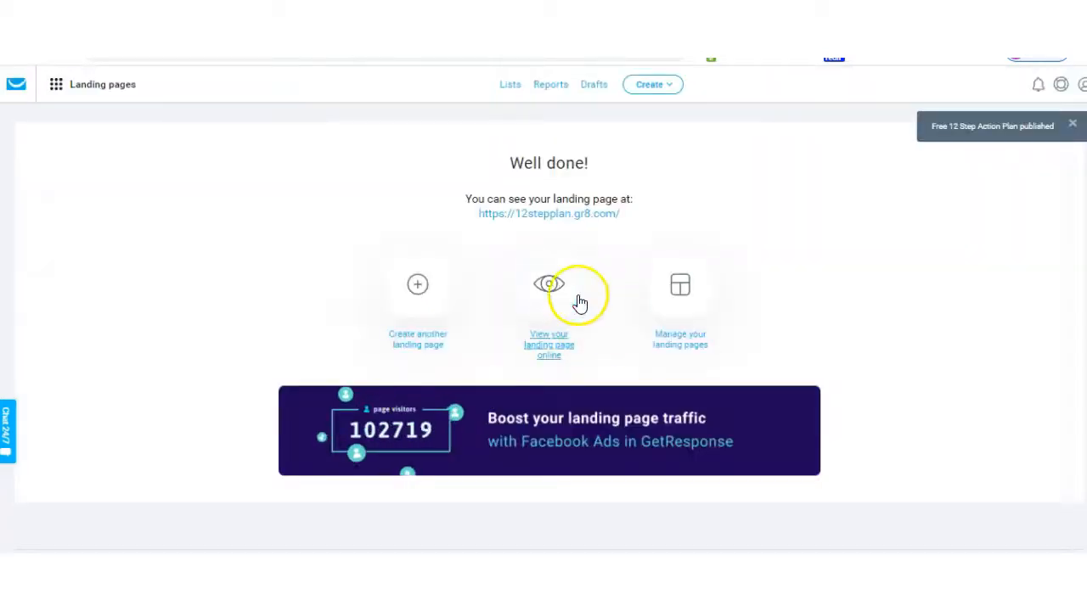
click(580, 303)
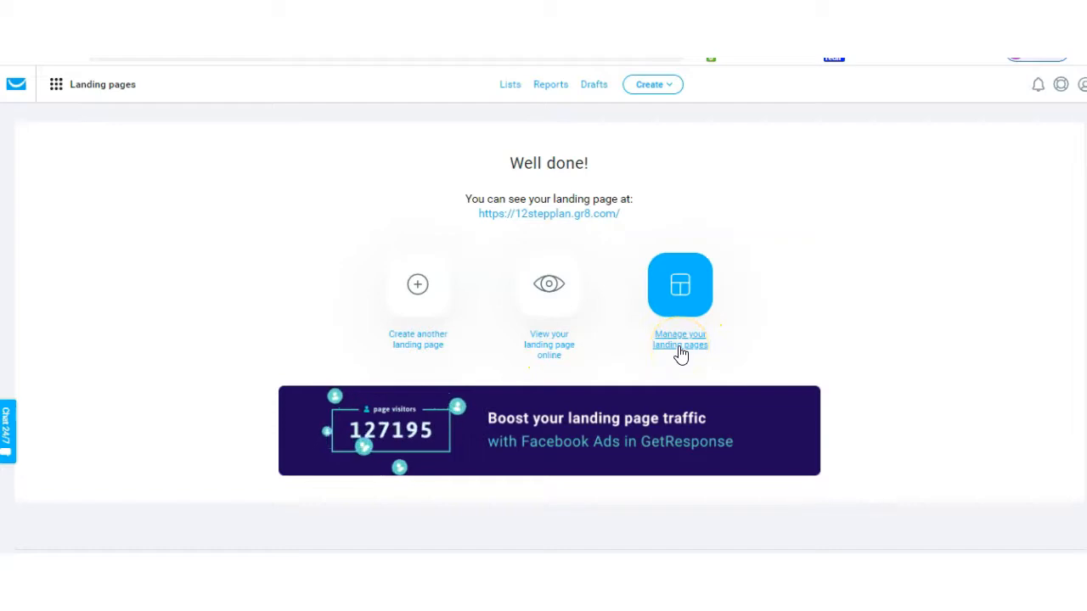
click(587, 345)
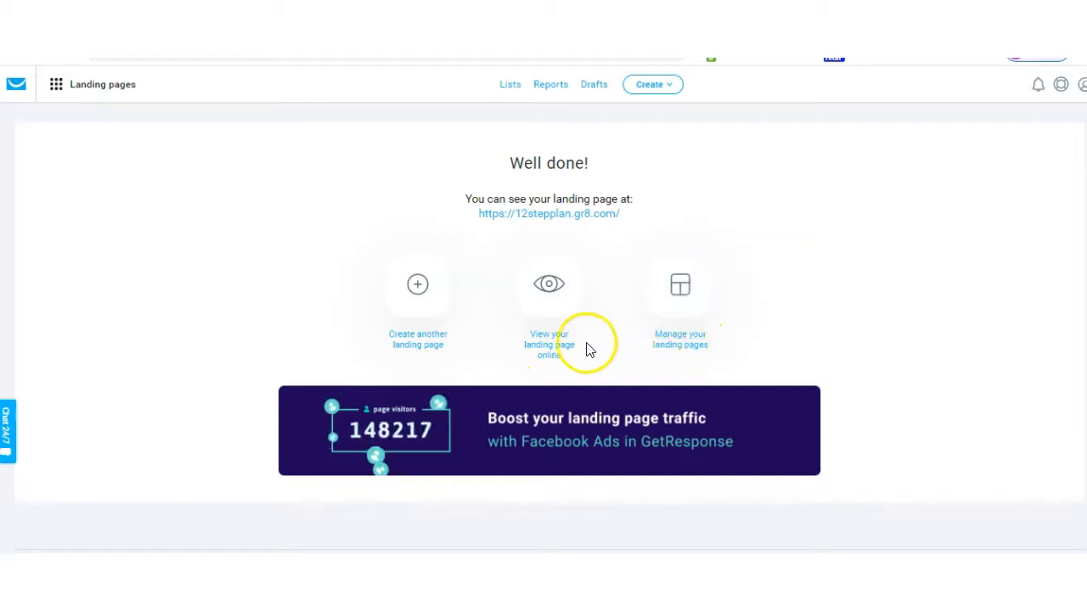
click(556, 351)
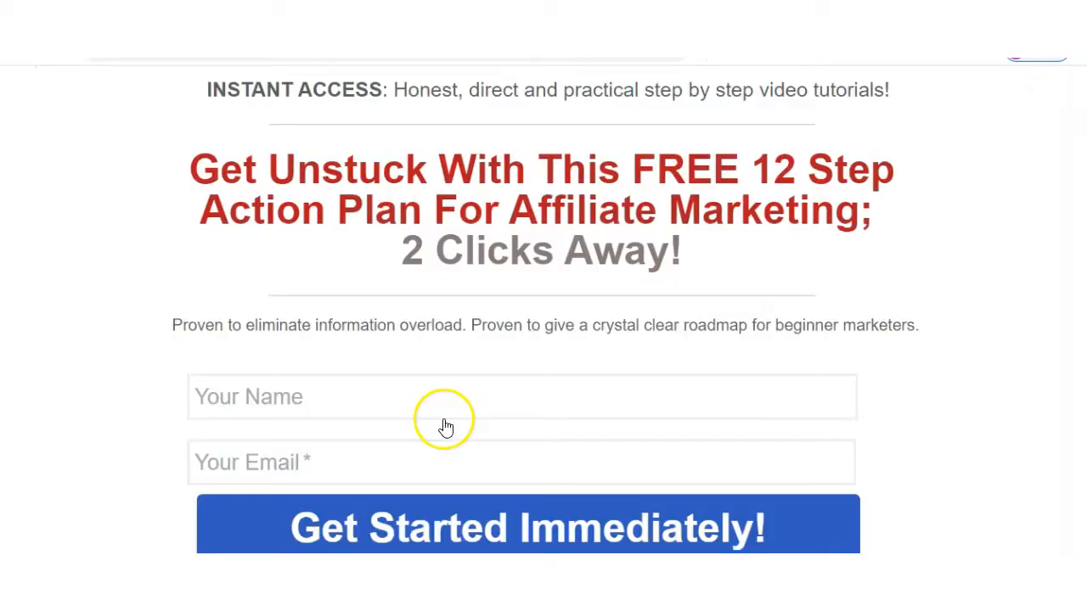
scroll(444, 424, down, 2)
scroll(444, 424, up, 2)
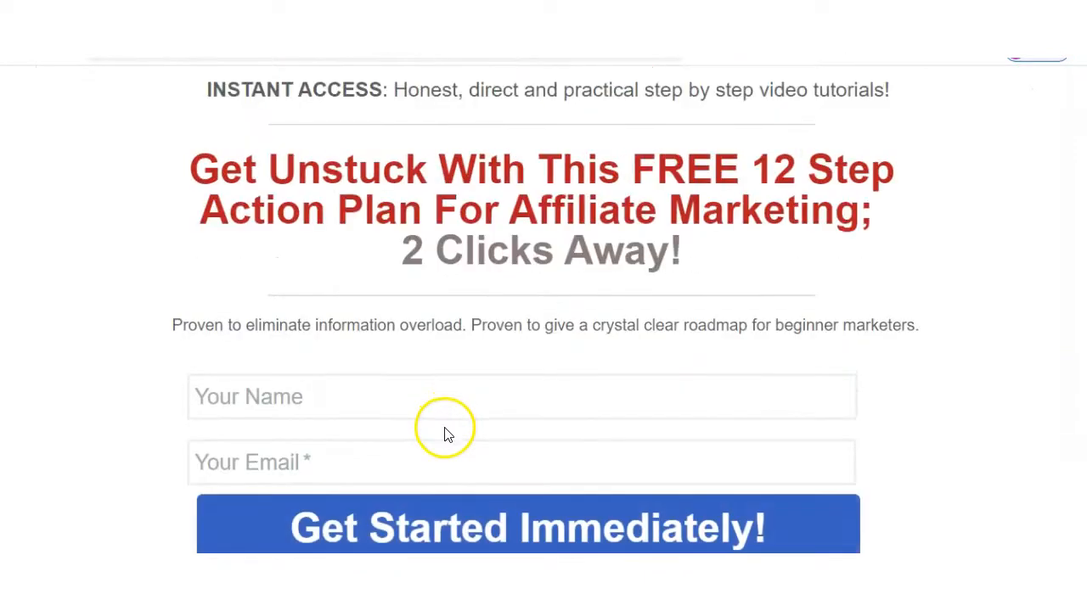
scroll(320, 442, down, 2)
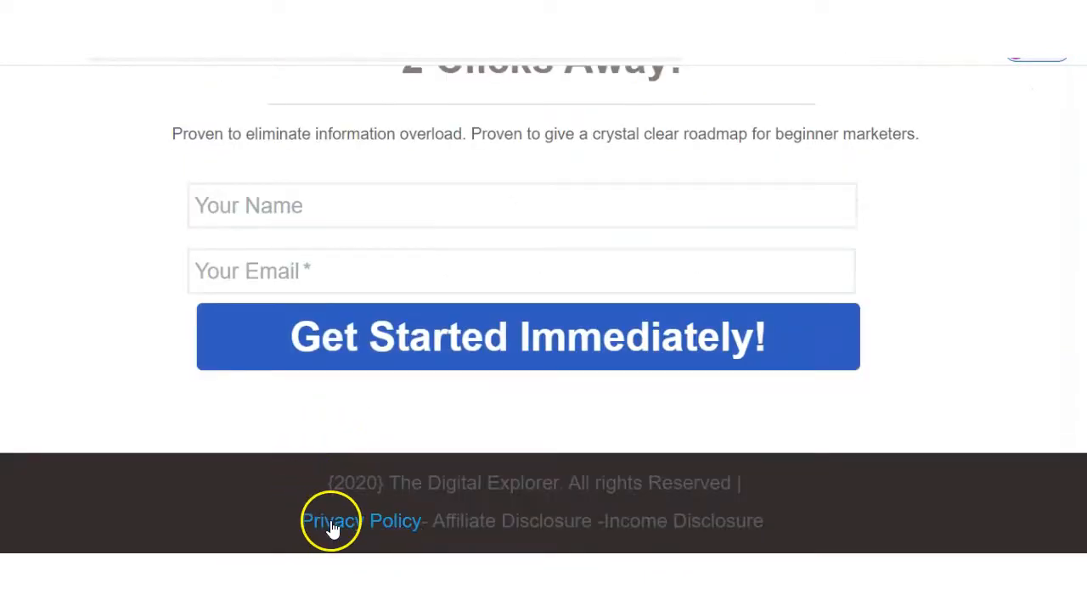